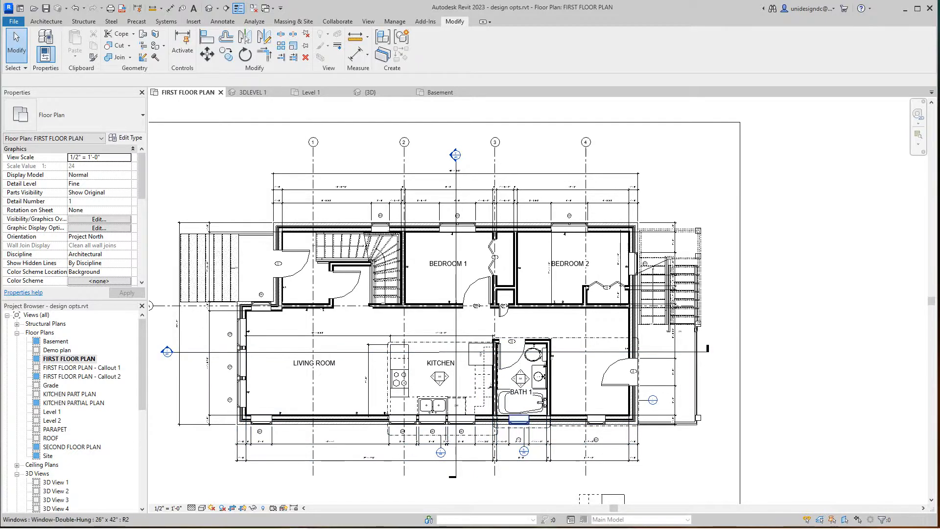
Examine the whole first floor plan and orbit the building in the default 3D view to see its rear stairs.
scroll(531, 421, up, 2)
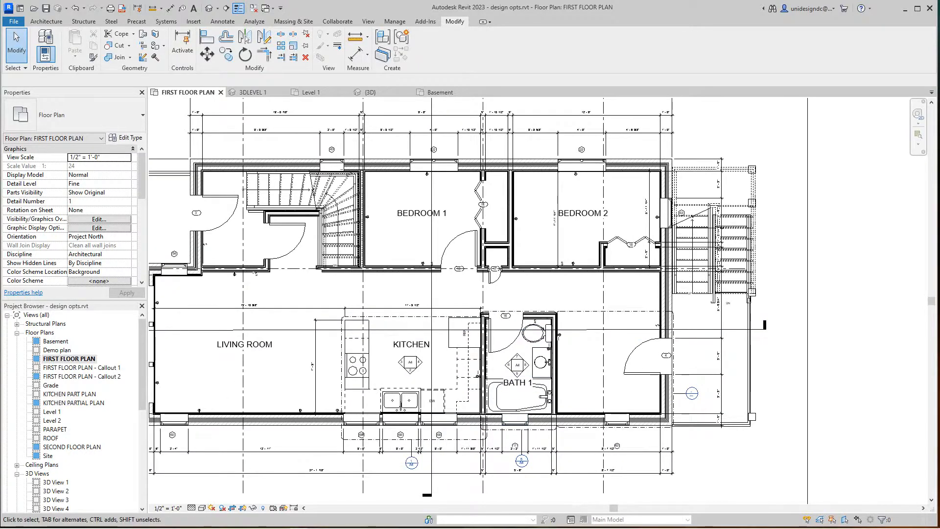
scroll(525, 294, down, 2)
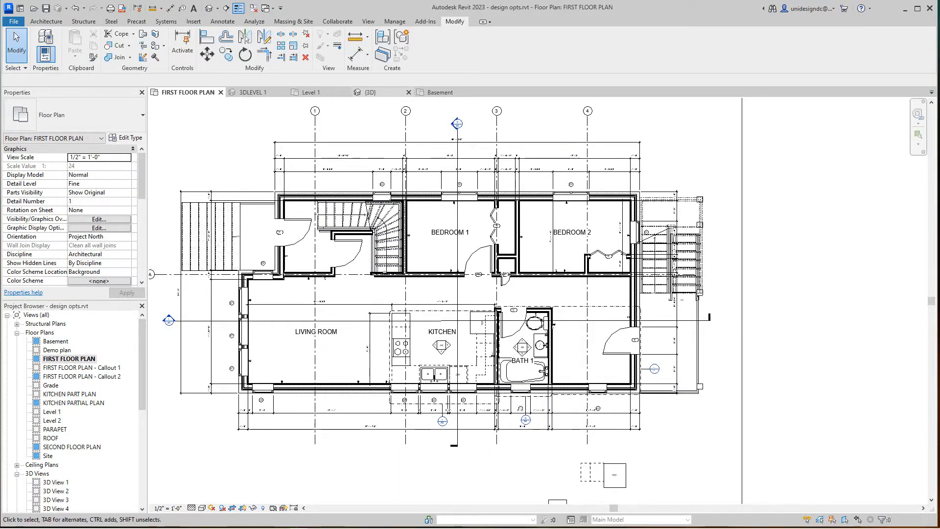
click(365, 92)
middle_drag(538, 300, 514, 416)
drag(891, 146, 831, 157)
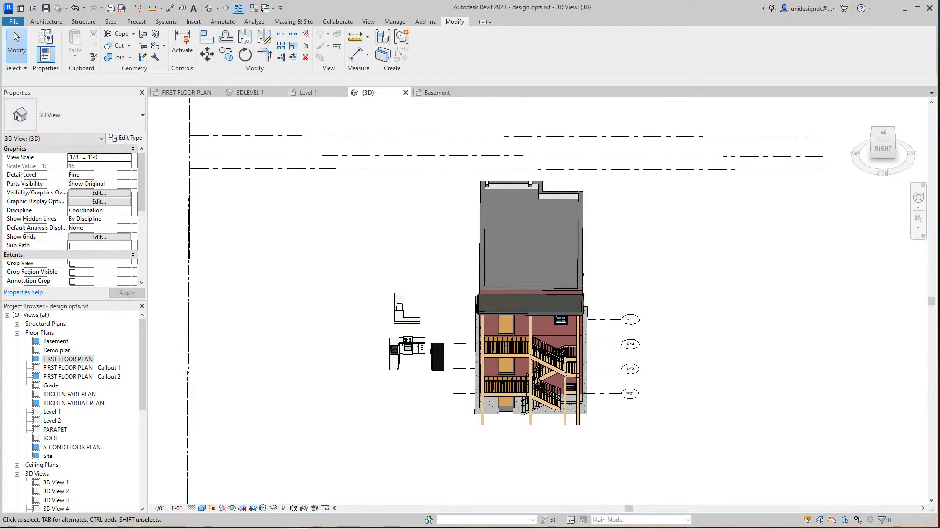
Return to the FIRST FLOOR PLAN view and examine the kitchen, bath and adjoining rear room layout.
click(186, 92)
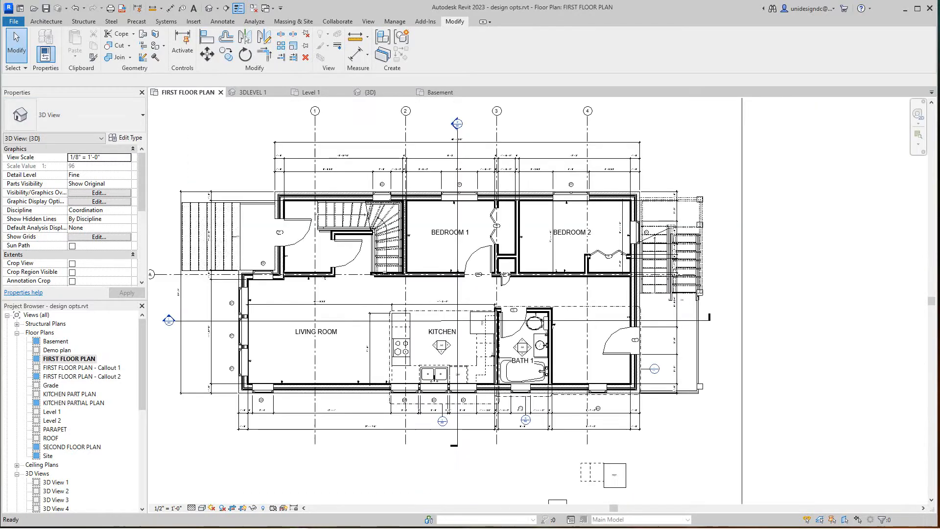
middle_drag(443, 331, 480, 308)
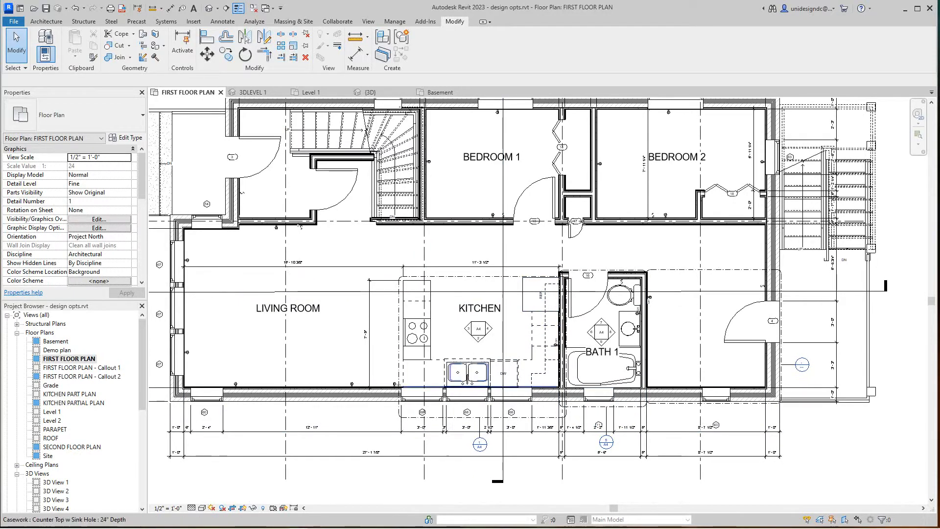
scroll(411, 308, up, 1)
scroll(432, 343, up, 1)
scroll(587, 385, down, 2)
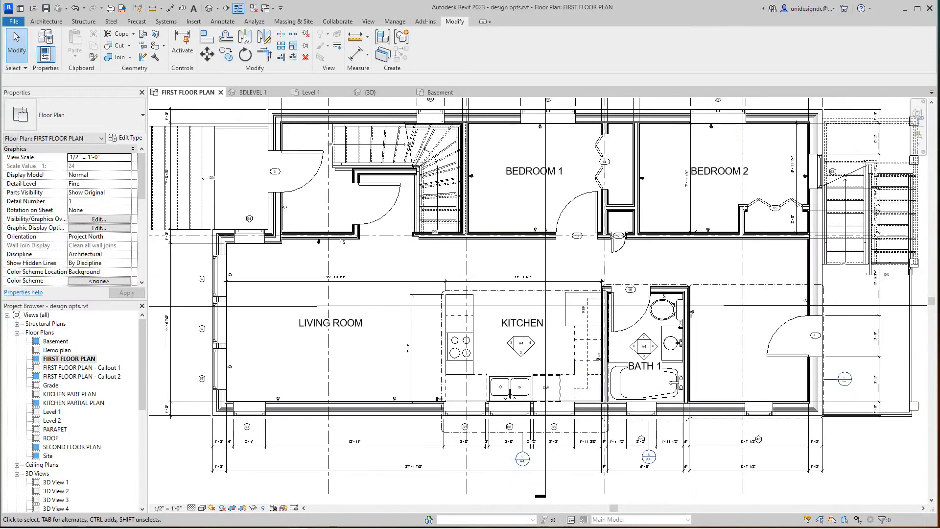
middle_drag(808, 337, 676, 341)
scroll(661, 327, up, 3)
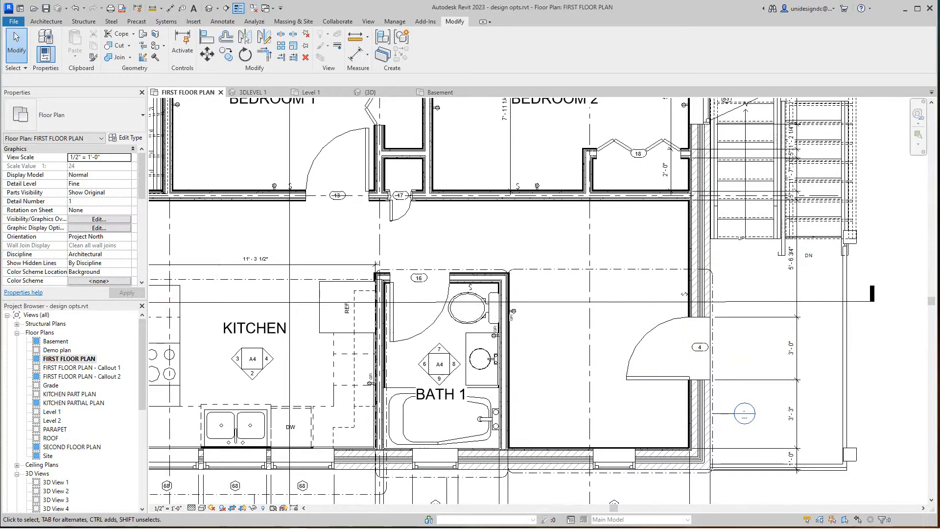
scroll(563, 401, down, 1)
middle_drag(563, 402, 611, 389)
scroll(484, 336, down, 3)
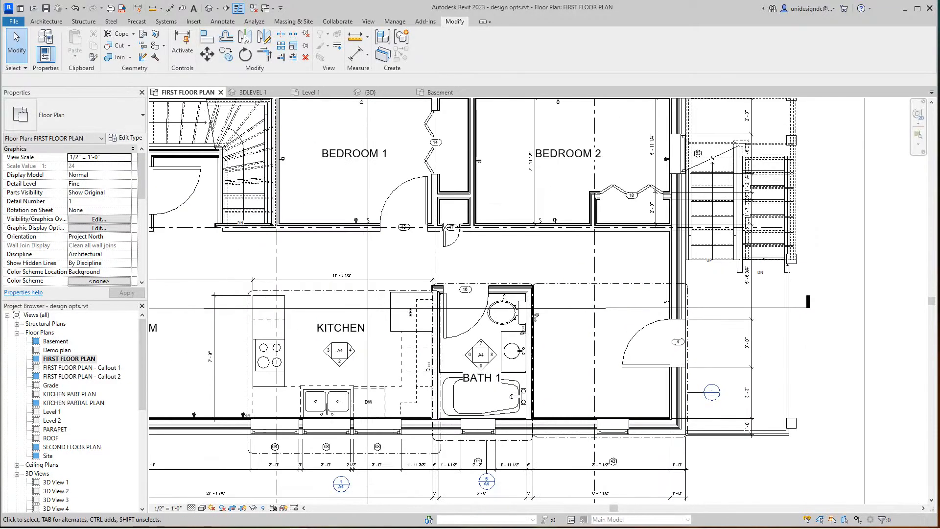
scroll(555, 335, down, 4)
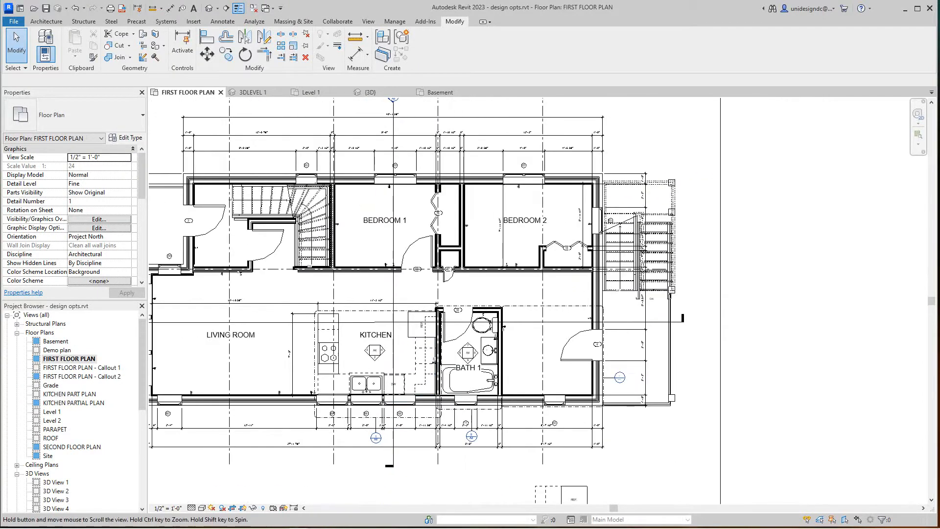
scroll(437, 344, down, 1)
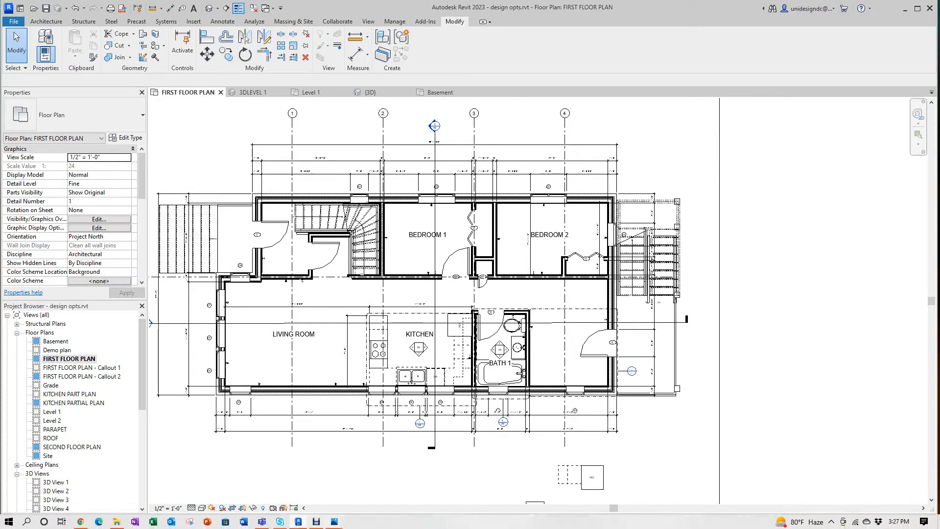
Switch to the Dinrm.JPG site photo in Photos and examine the room opening and the group of windows.
mouse_move(315, 521)
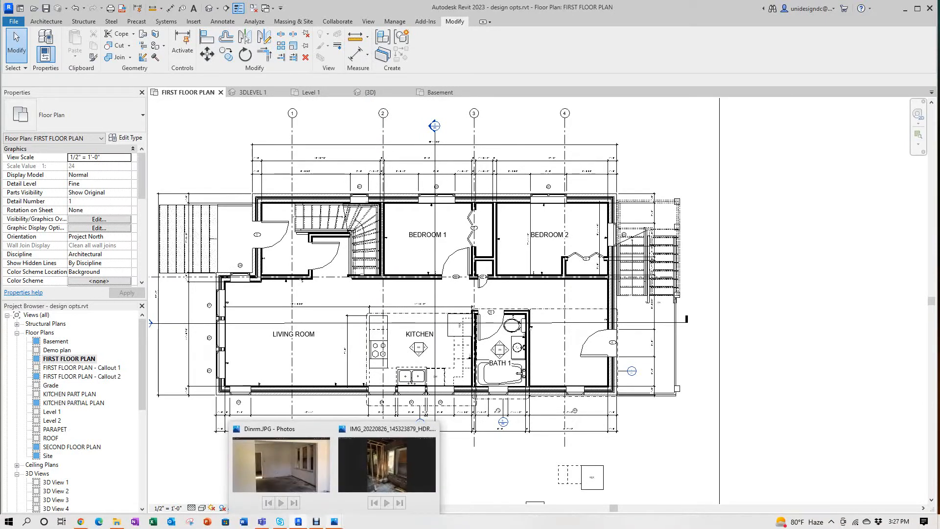
click(281, 464)
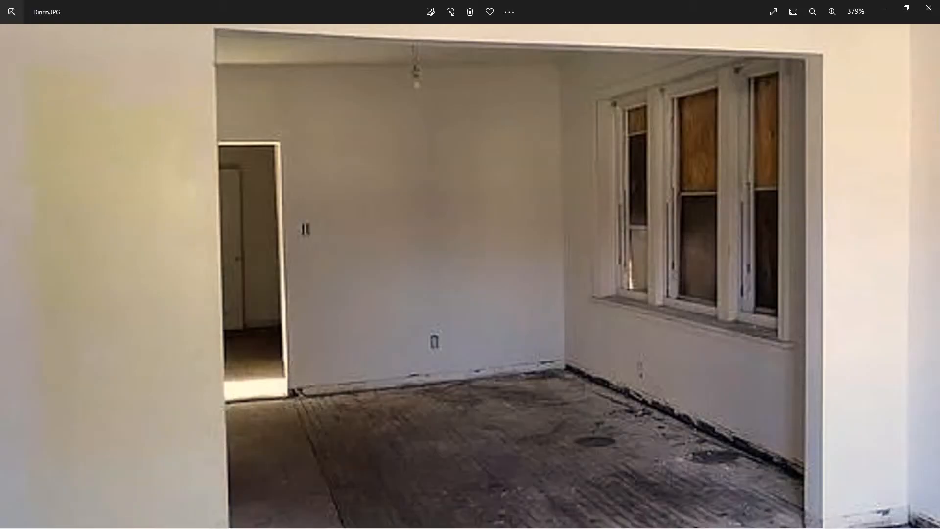
scroll(470, 275, up, 1)
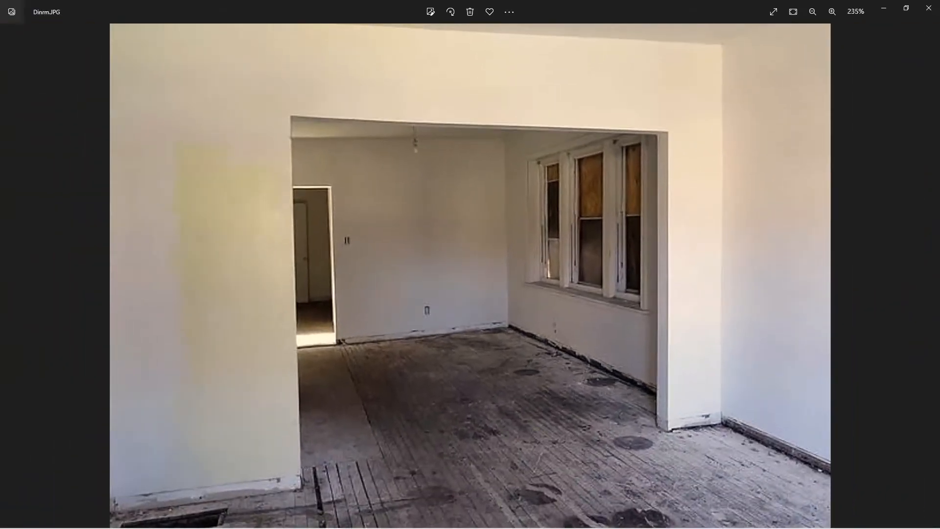
scroll(497, 368, up, 2)
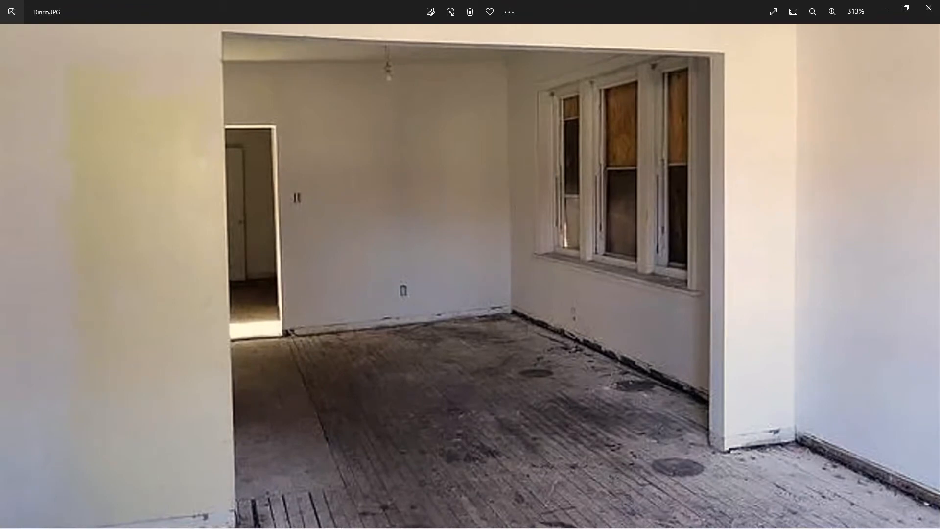
scroll(483, 318, down, 4)
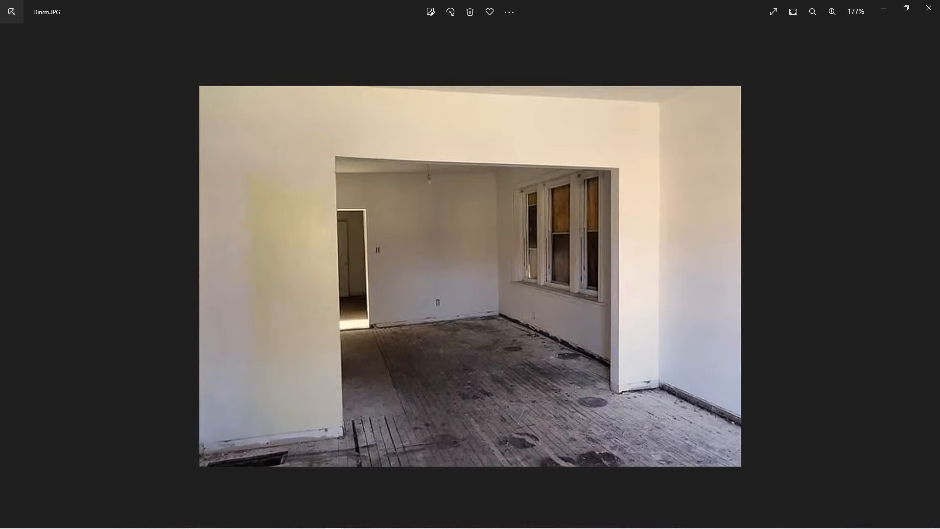
scroll(470, 317, up, 5)
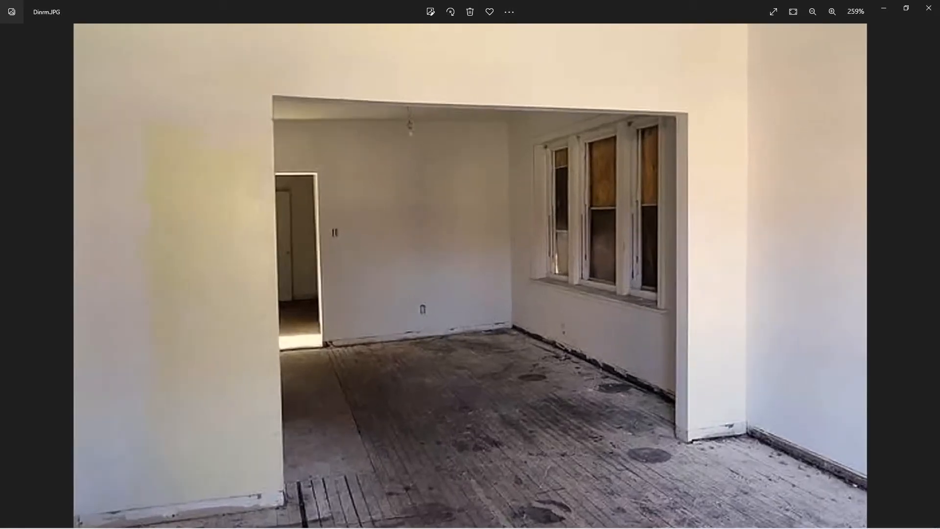
scroll(470, 317, down, 5)
scroll(470, 275, down, 1)
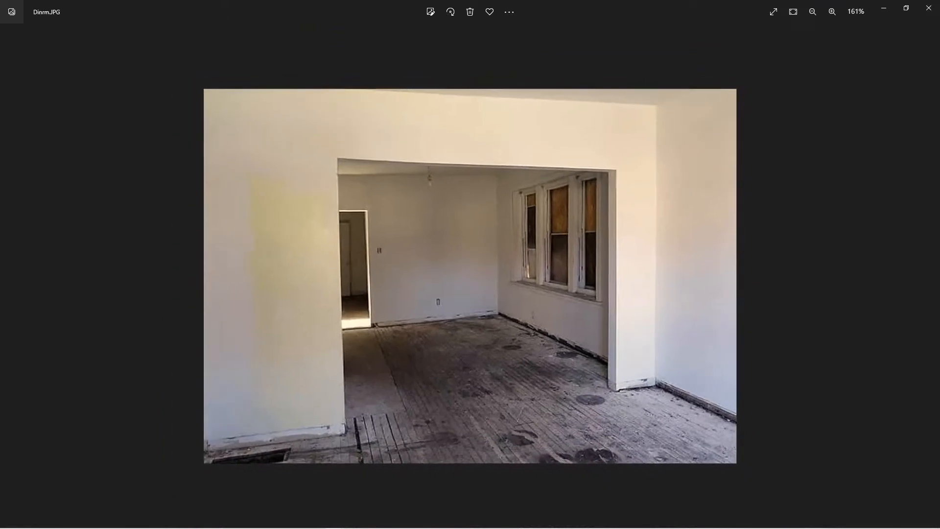
scroll(470, 276, up, 3)
scroll(470, 311, up, 1)
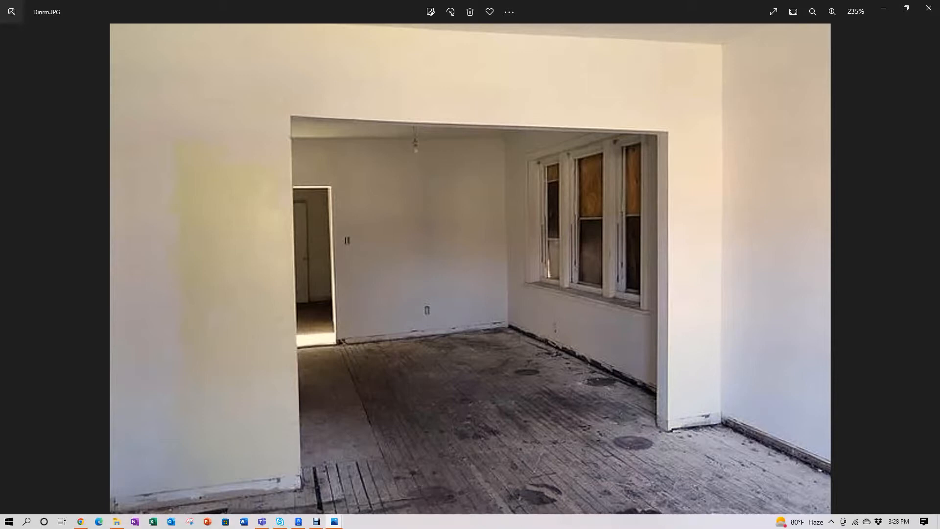
Switch to the IMG_20220826_145323879_HDR.jpg site photo and inspect the stud framing and window wall.
mouse_move(334, 521)
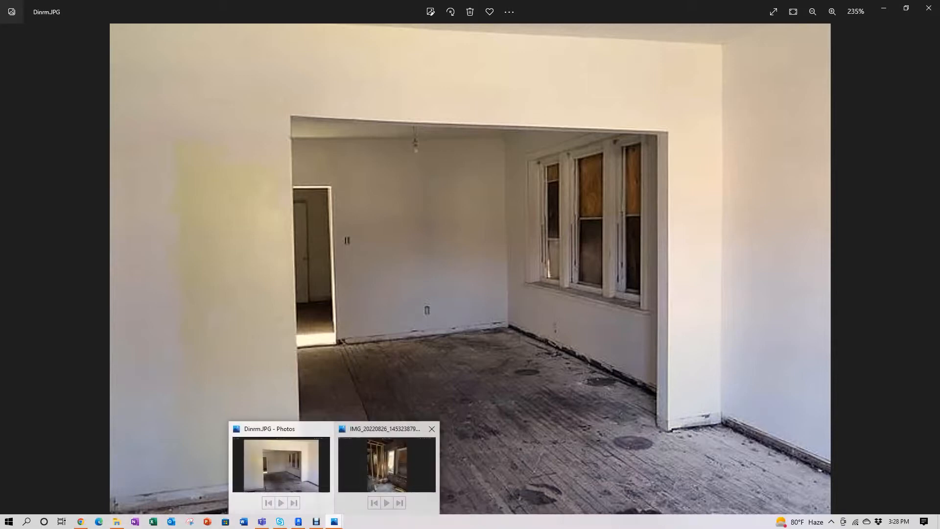
click(385, 465)
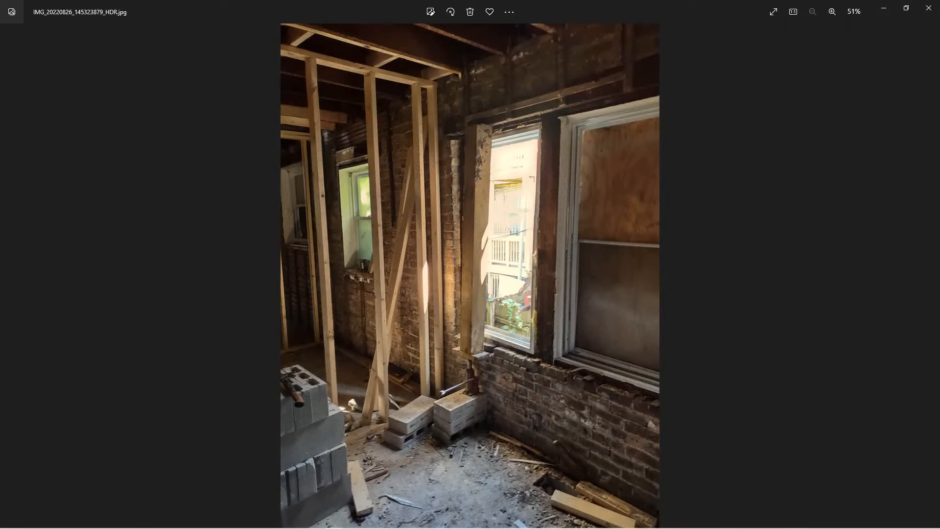
scroll(470, 169, up, 1)
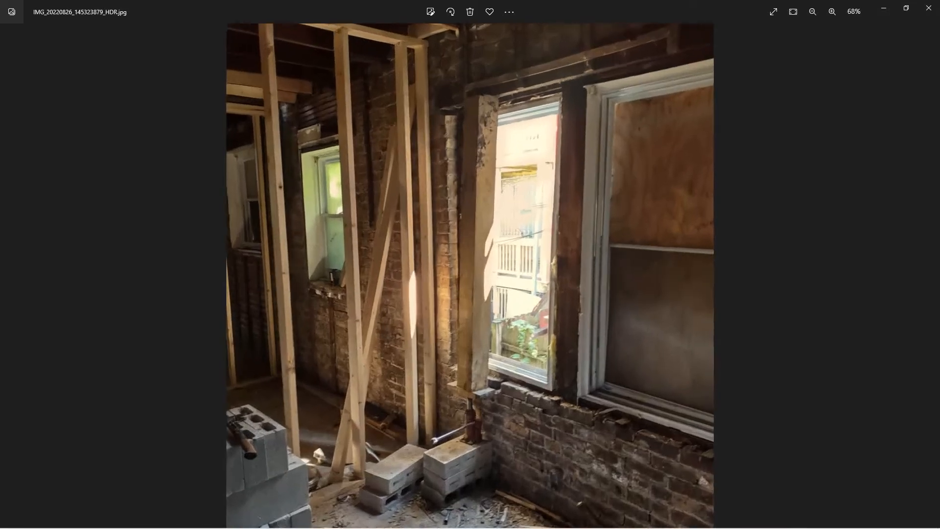
scroll(470, 169, down, 1)
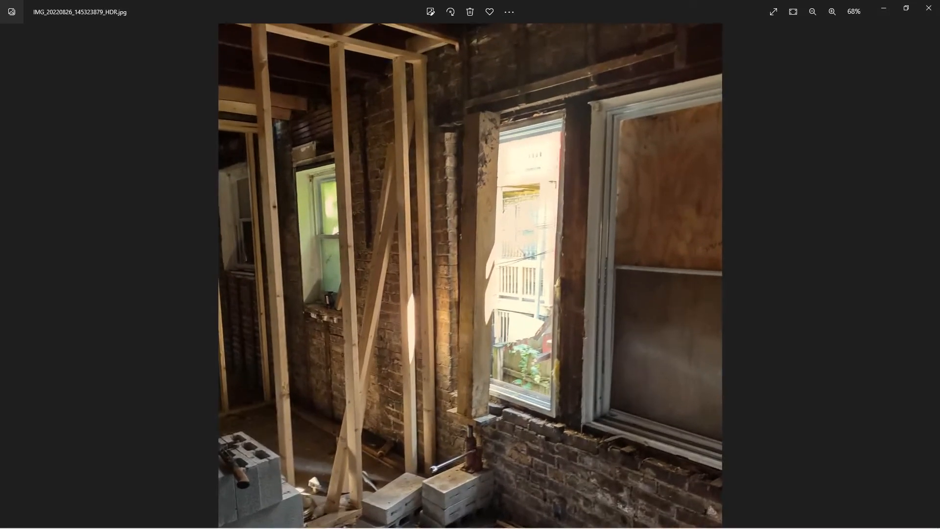
scroll(470, 170, down, 3)
scroll(470, 170, up, 2)
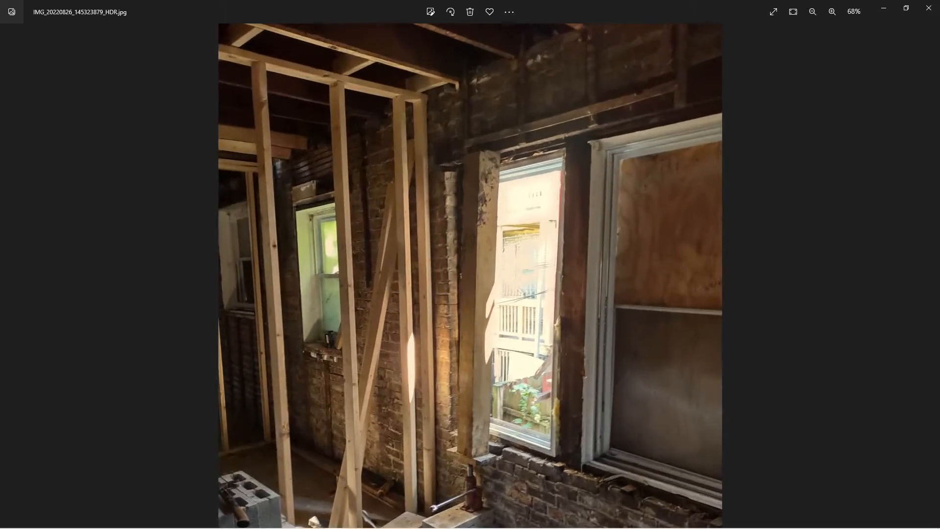
scroll(470, 169, down, 2)
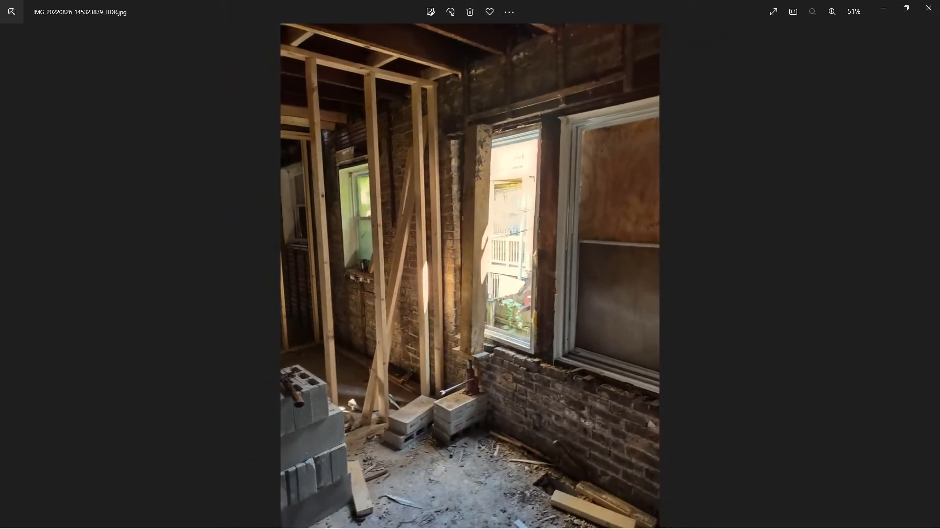
scroll(470, 276, up, 1)
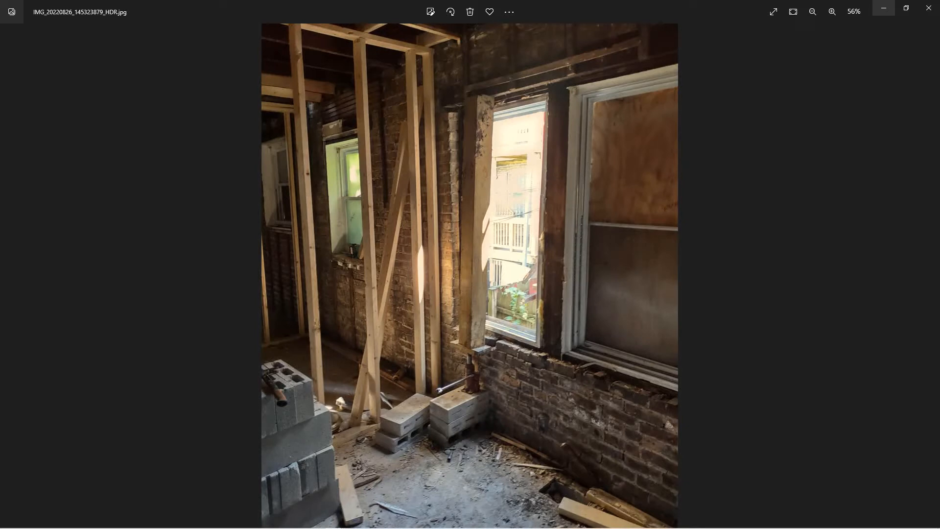
Minimise both photos to return to Revit and examine the first floor plan around the kitchen and bath.
click(884, 8)
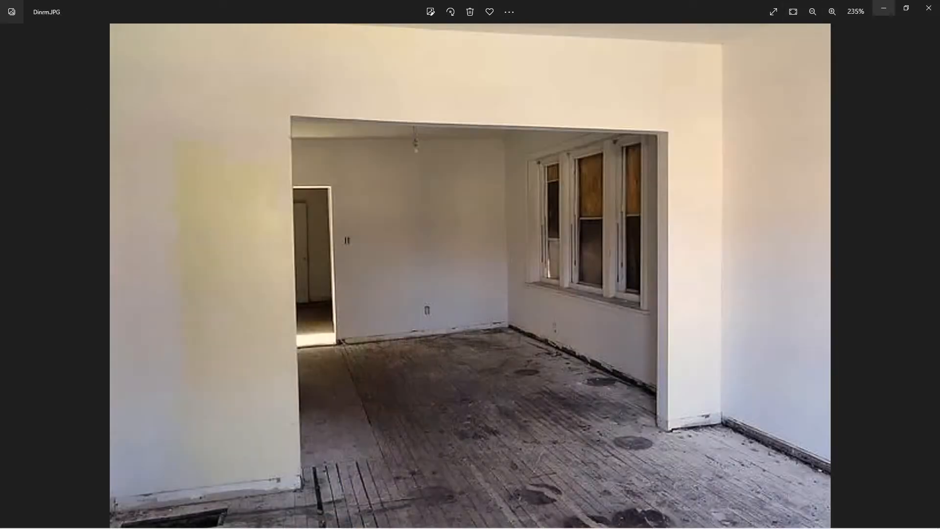
click(883, 8)
scroll(411, 323, down, 2)
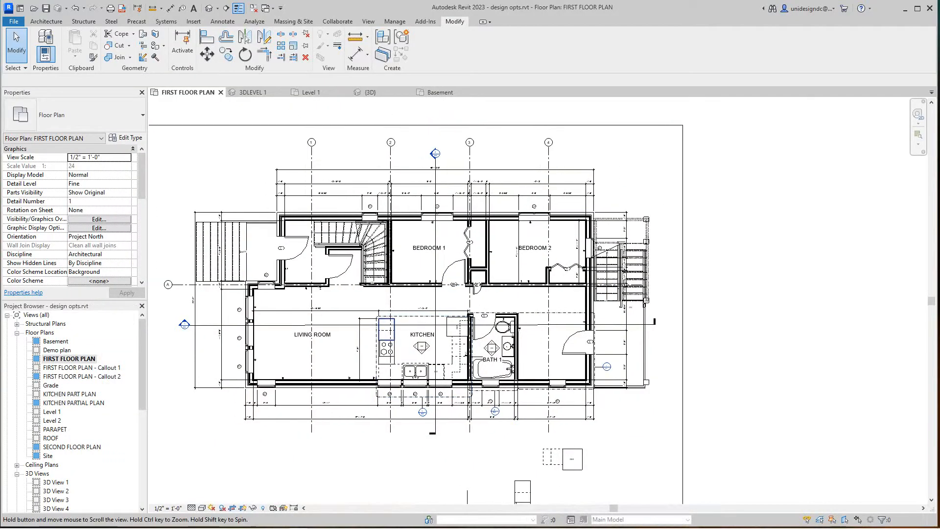
scroll(466, 390, up, 4)
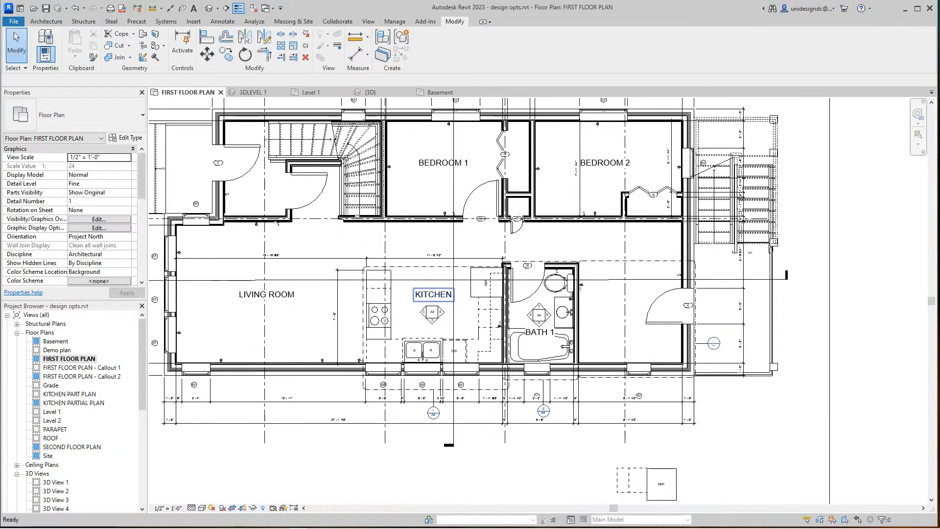
scroll(434, 358, down, 3)
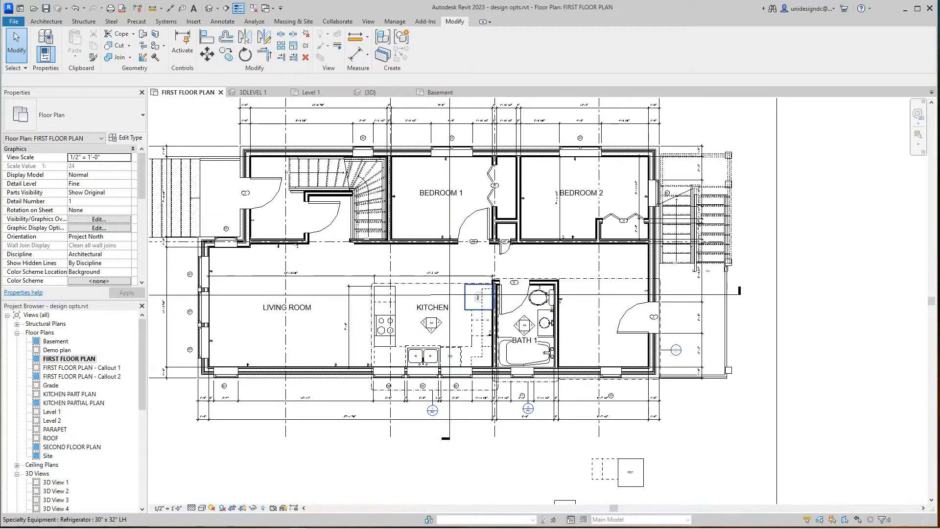
middle_drag(578, 416, 579, 421)
scroll(672, 444, up, 1)
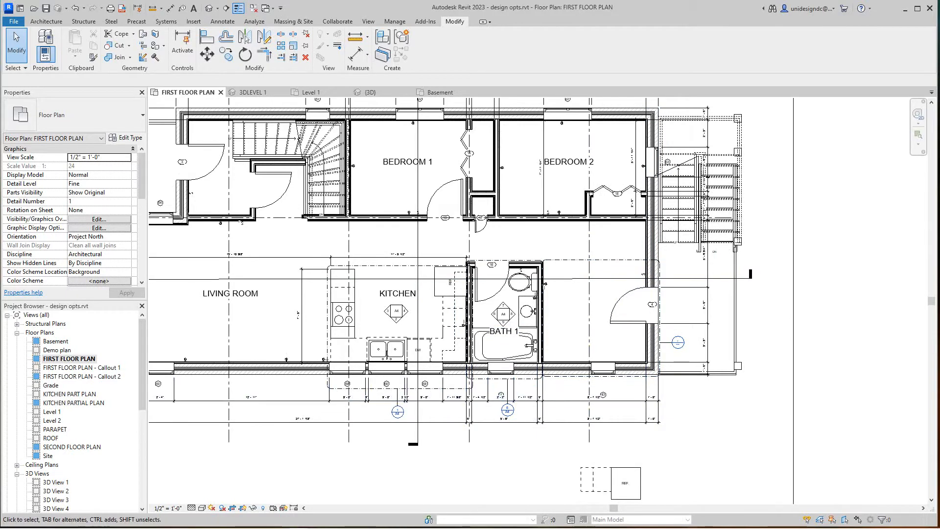
scroll(533, 387, down, 1)
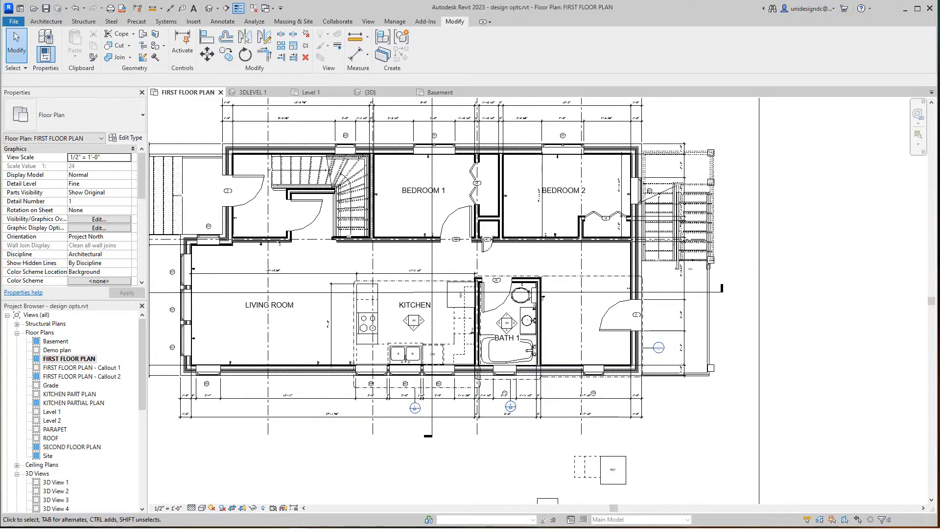
Open the Design Options dialog and move it clear of the floor plan so the whole plan can be seen.
click(571, 519)
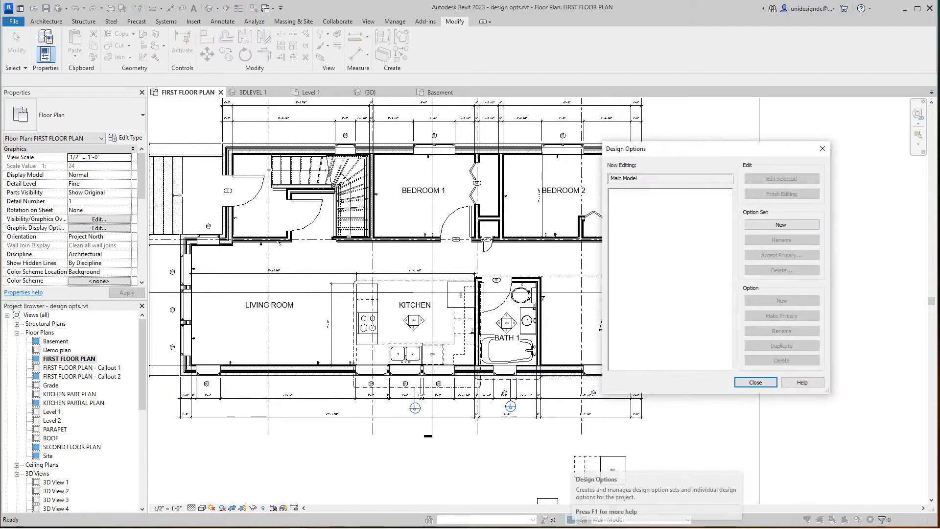
drag(733, 149, 755, 165)
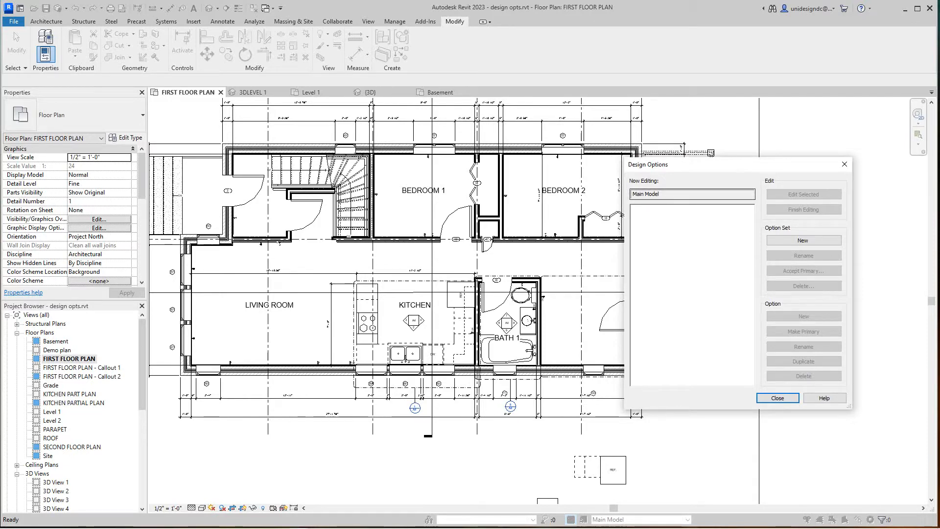
drag(716, 166, 802, 195)
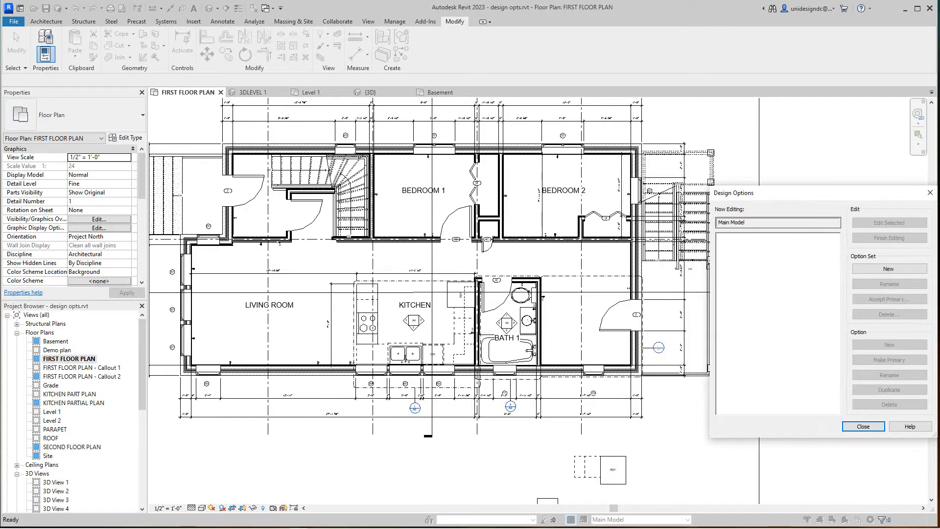
scroll(352, 249, down, 5)
scroll(351, 249, up, 4)
scroll(351, 249, down, 1)
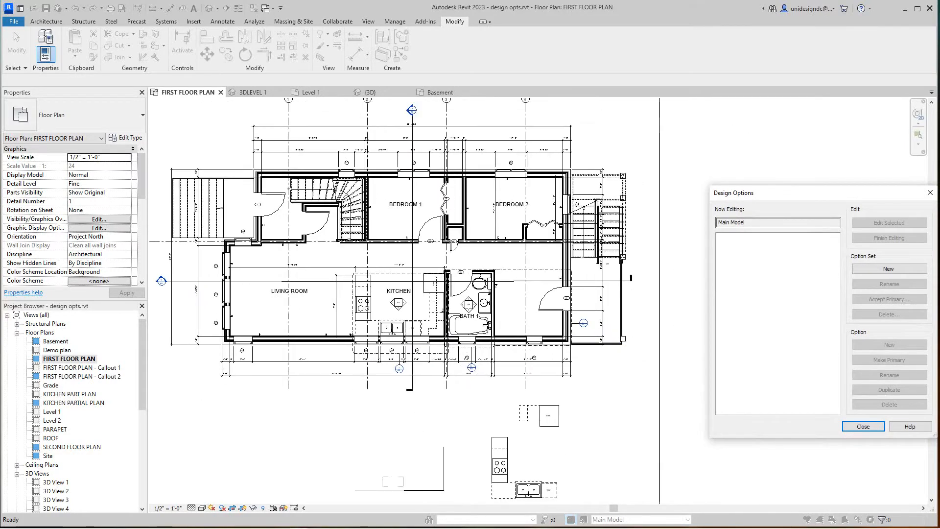
Reposition the Design Options dialog closer to the floor plan and examine the bedrooms, kitchen and bath on the plan.
drag(833, 193, 711, 173)
scroll(529, 387, down, 2)
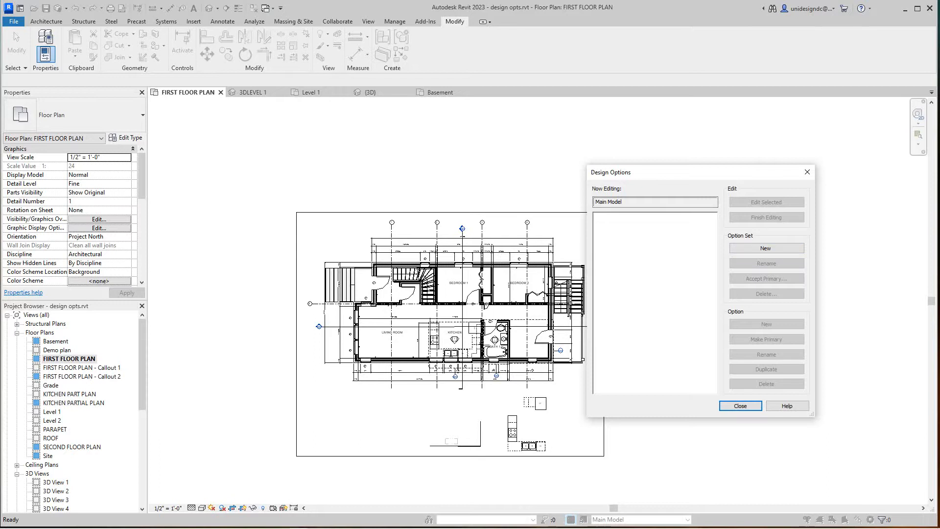
scroll(524, 336, up, 5)
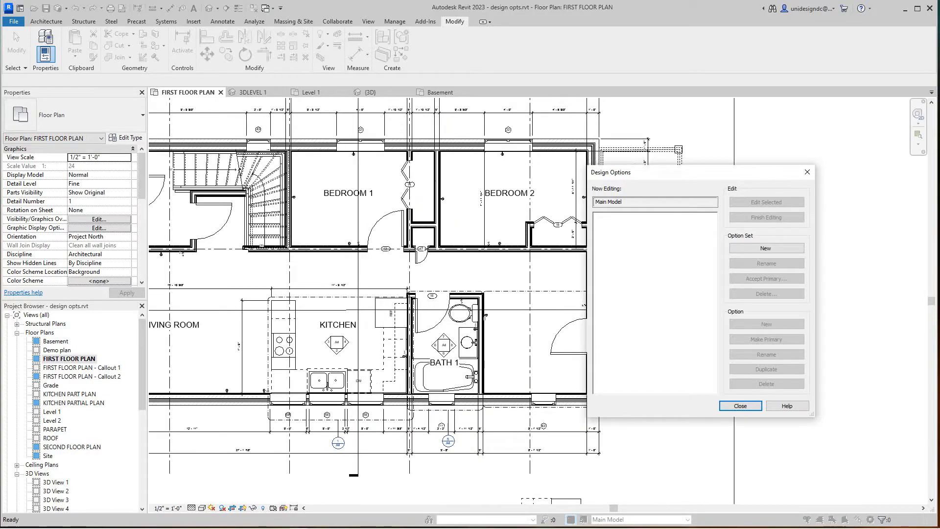
scroll(349, 355, up, 5)
scroll(349, 355, down, 10)
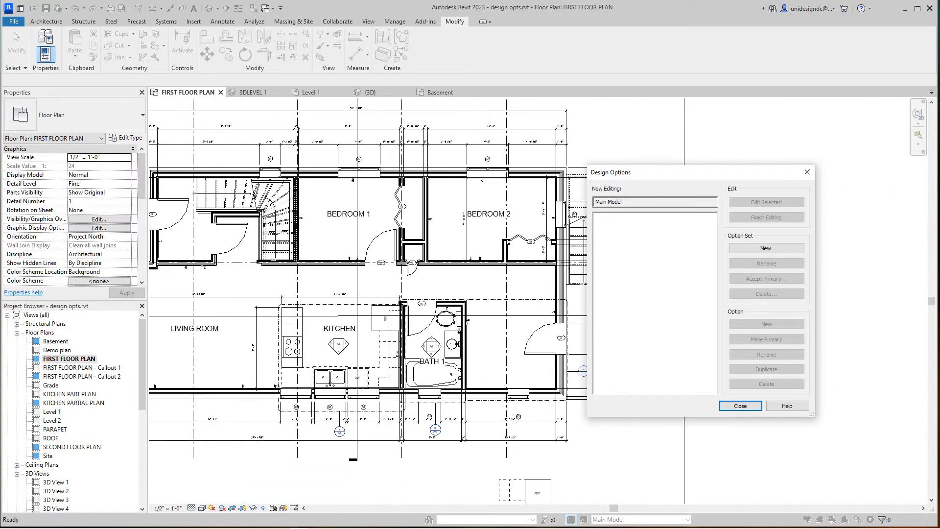
scroll(378, 340, up, 4)
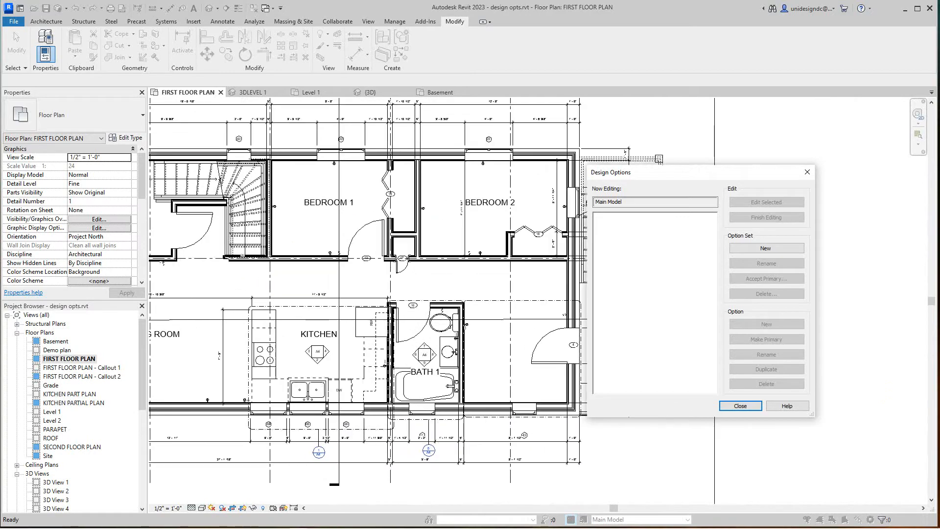
scroll(378, 339, down, 4)
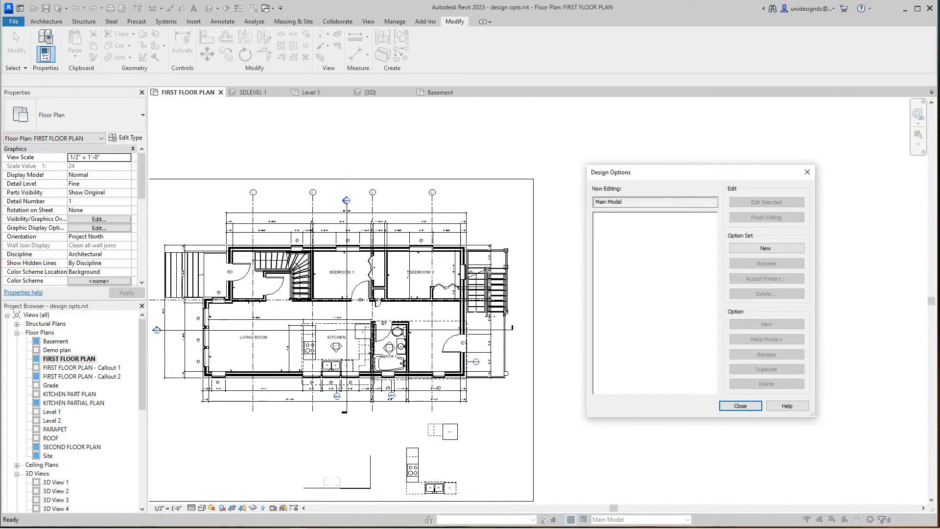
scroll(378, 339, up, 4)
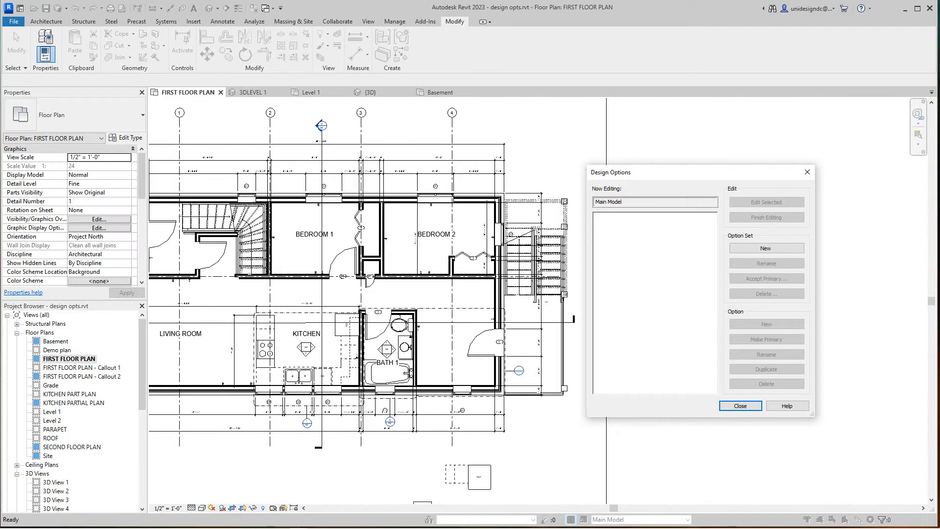
scroll(378, 339, down, 4)
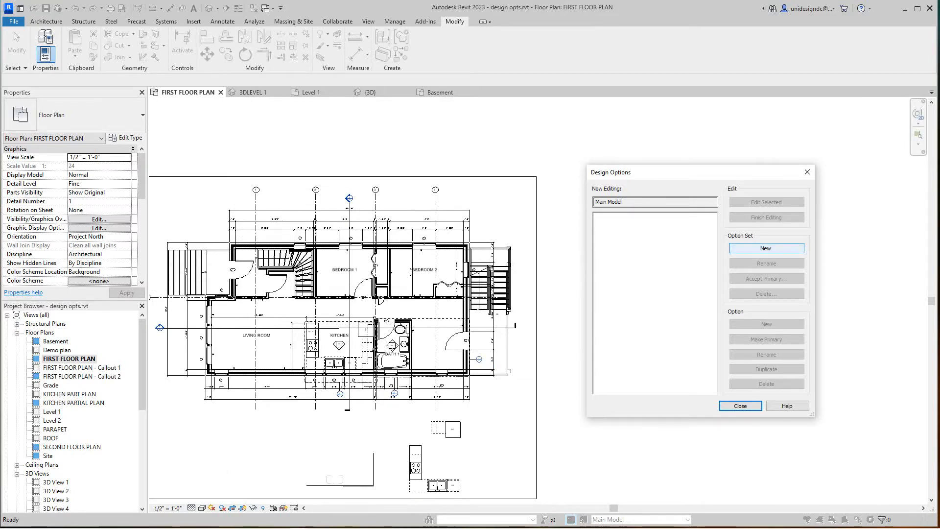
Create a new design option set and add a second option to it.
click(766, 248)
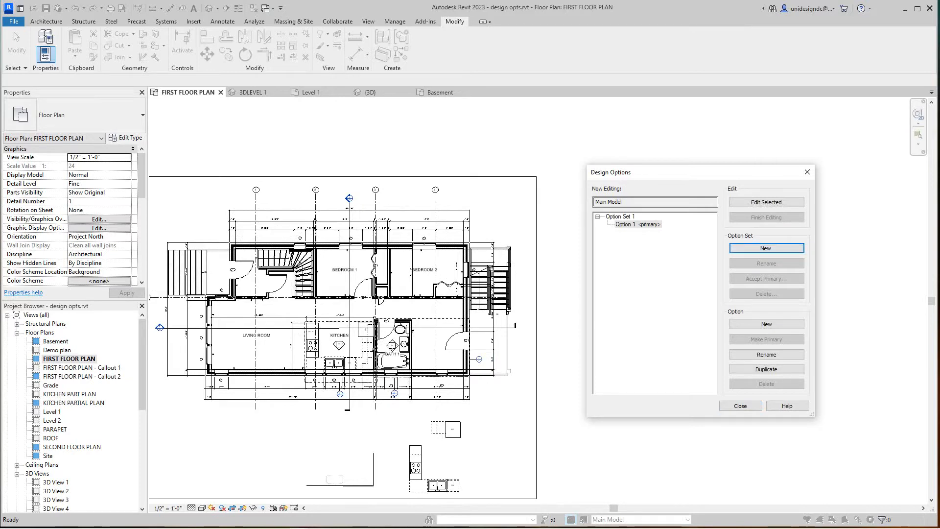
scroll(338, 344, up, 2)
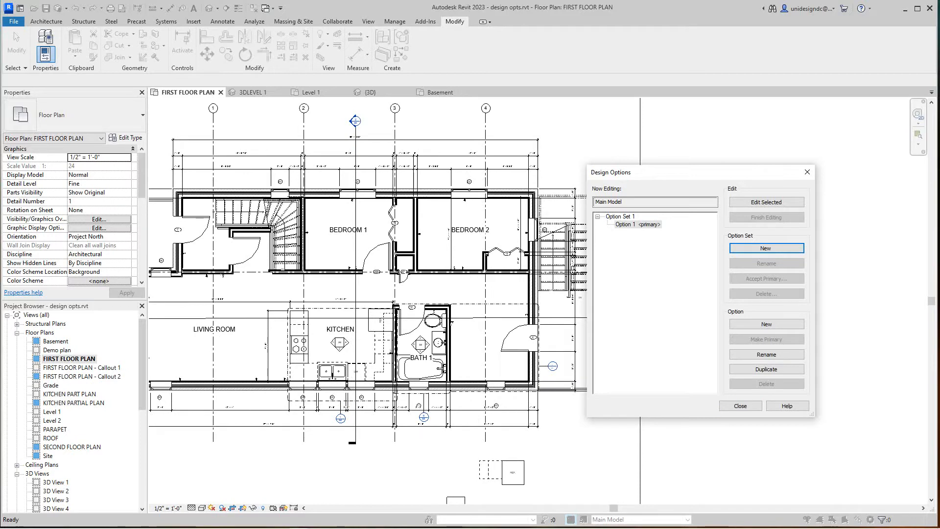
scroll(490, 275, down, 1)
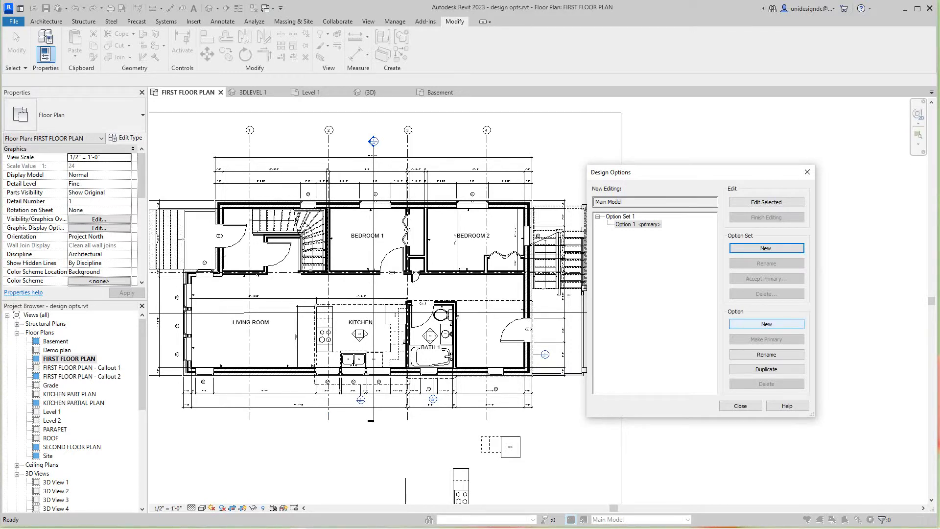
click(766, 324)
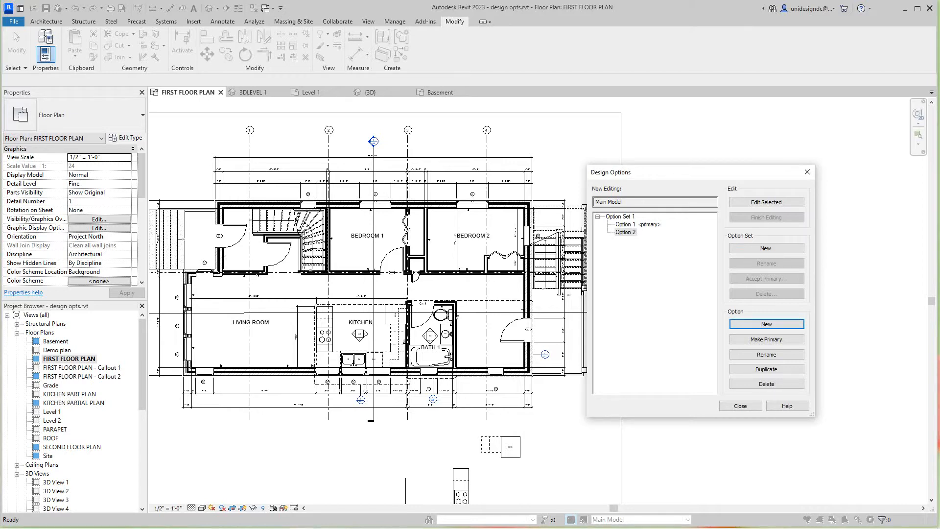
Select the primary Option 1, check the existing kitchen area on the plan, and close the Design Options dialog.
click(638, 225)
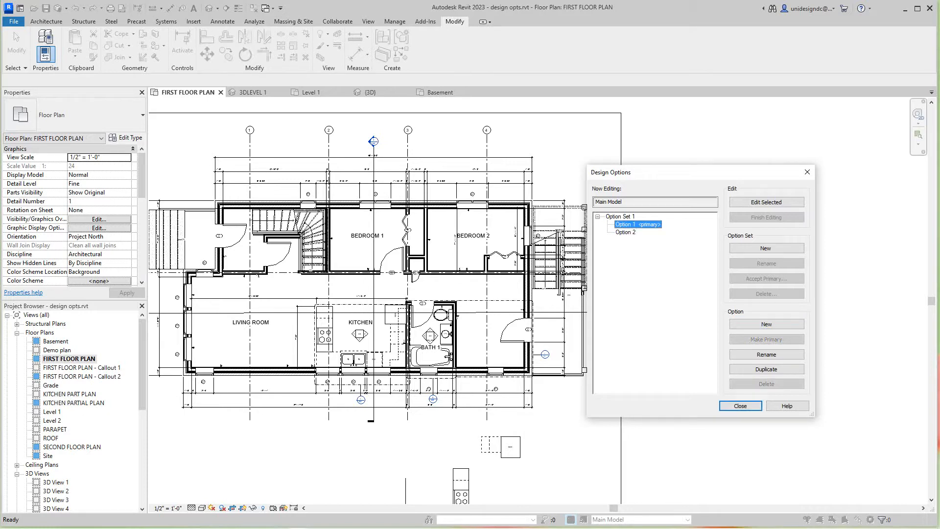
scroll(351, 341, up, 3)
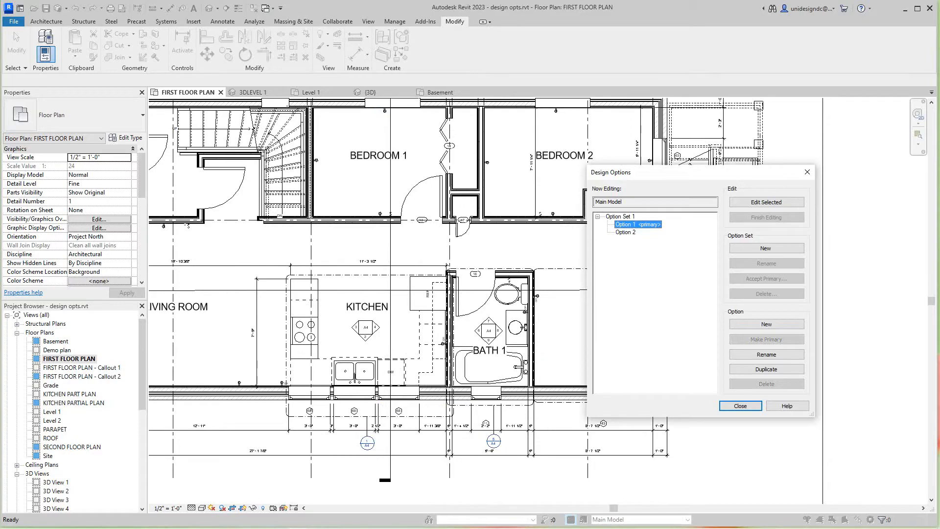
scroll(304, 317, down, 2)
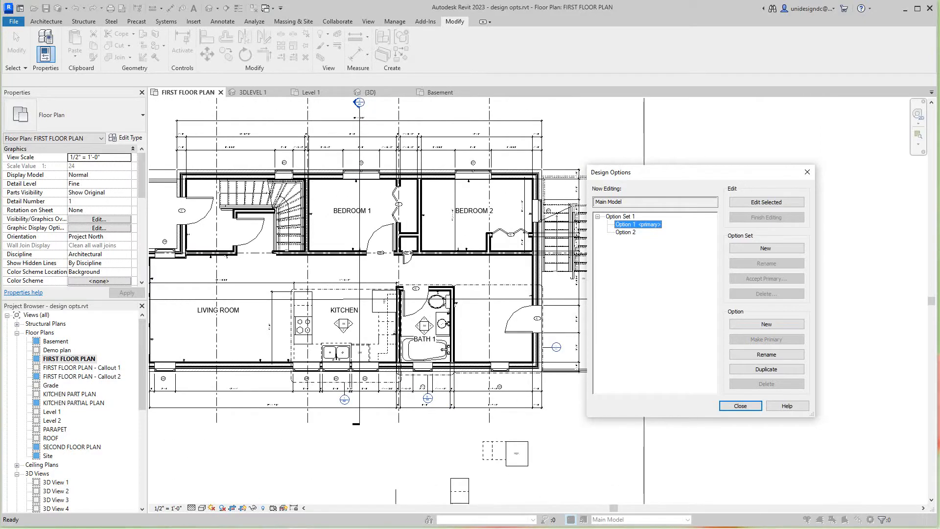
scroll(498, 418, up, 1)
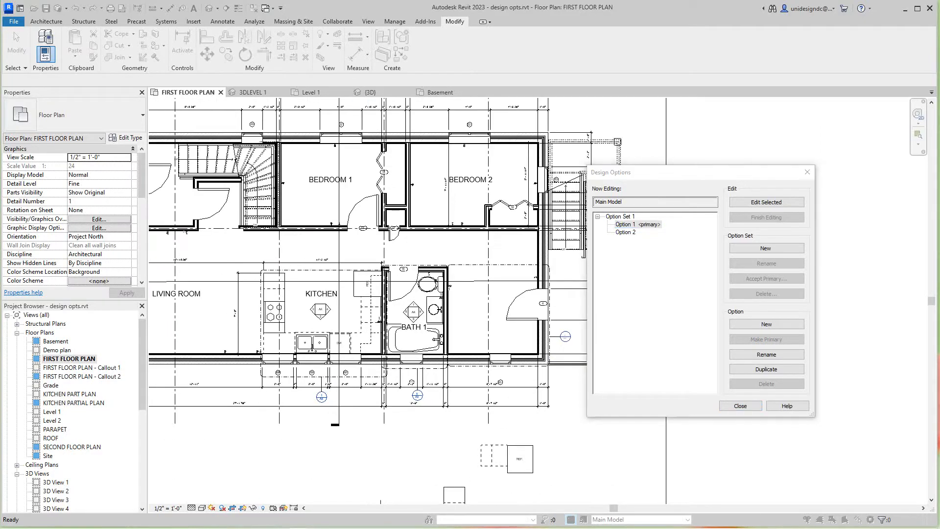
scroll(490, 400, down, 2)
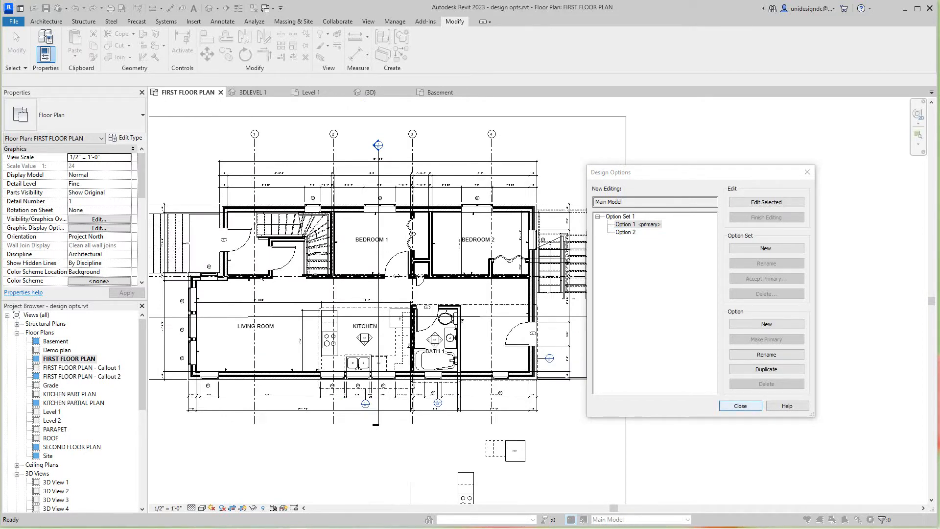
click(740, 405)
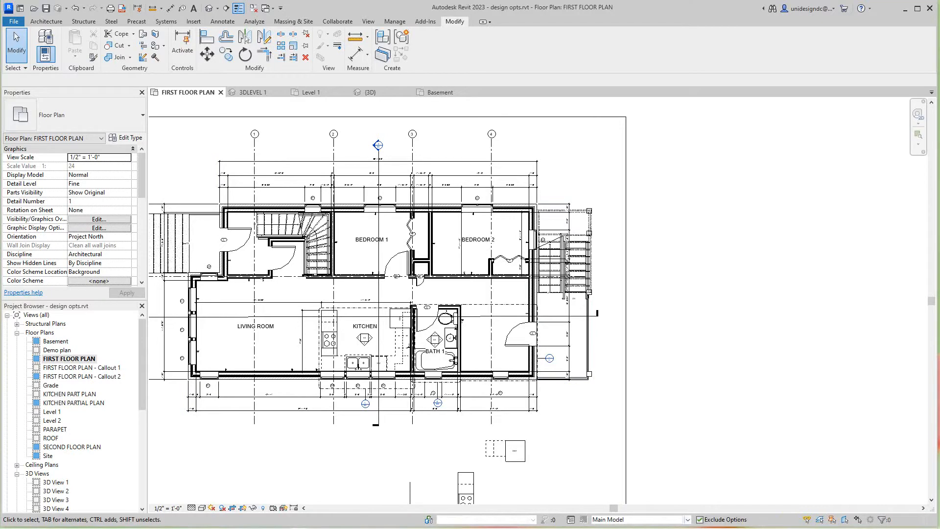
Select the existing kitchen in the floor plan and filter the selection to Casework, Plumbing Fixtures and Specialty Equipment only.
scroll(310, 390, up, 2)
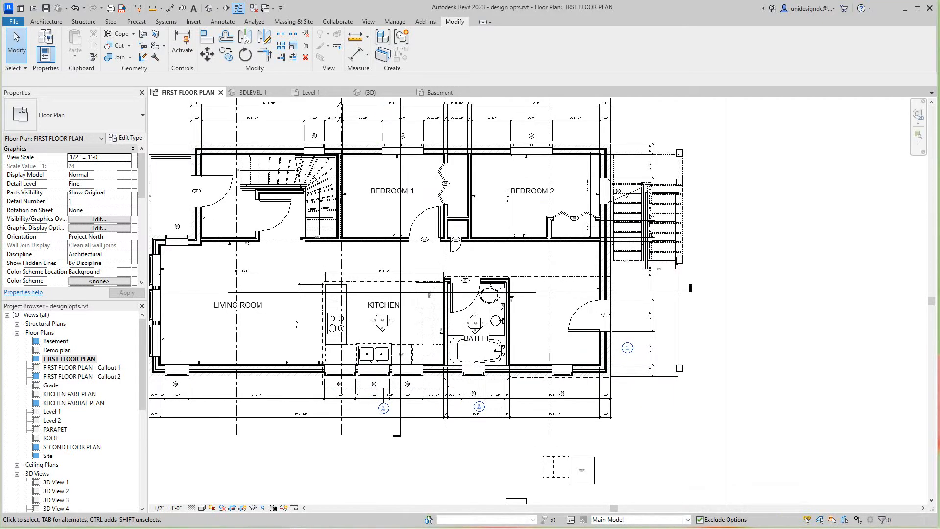
scroll(310, 387, up, 1)
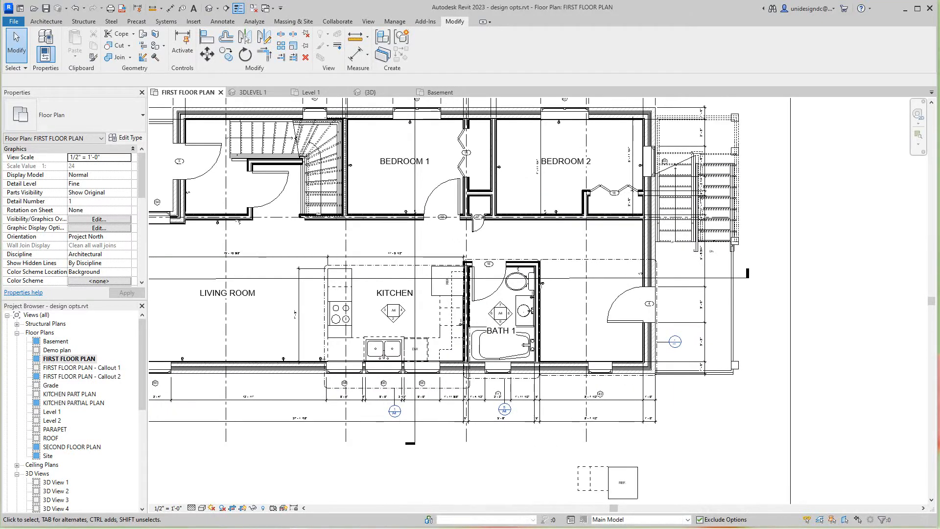
drag(315, 383, 467, 252)
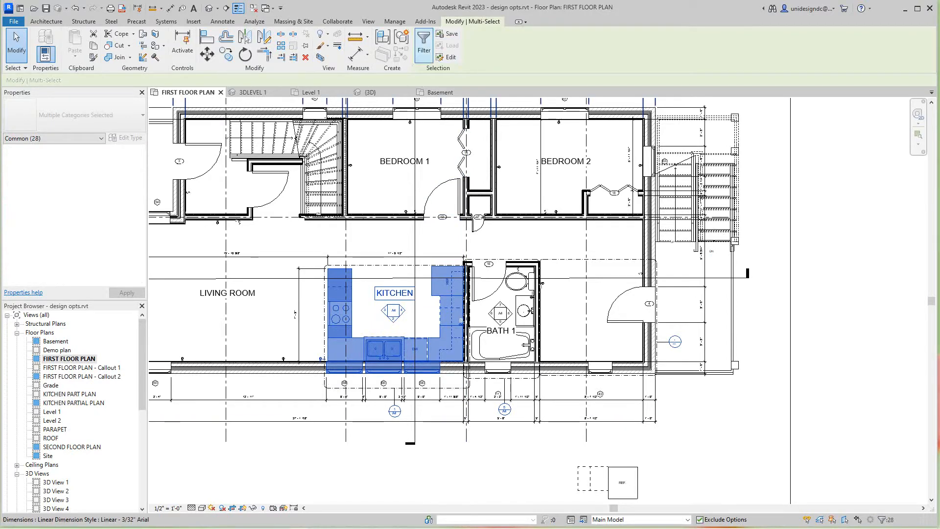
click(424, 43)
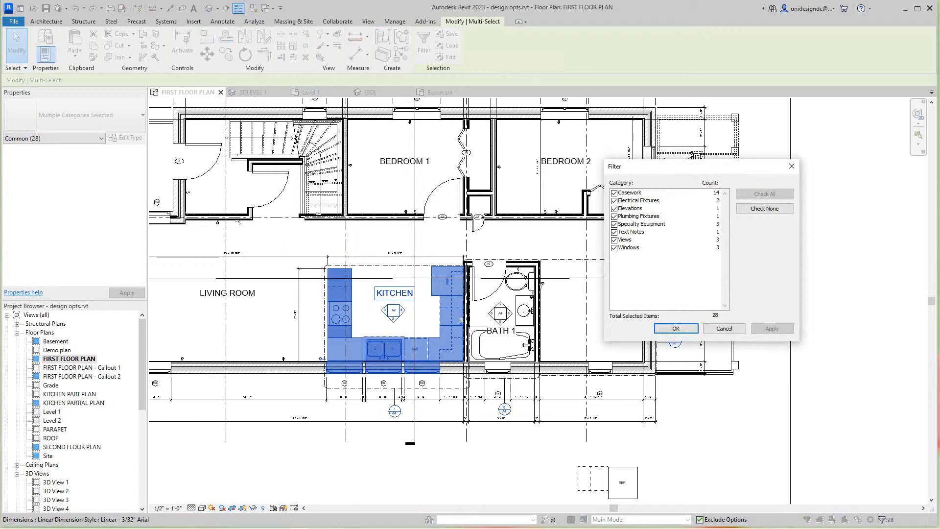
click(764, 209)
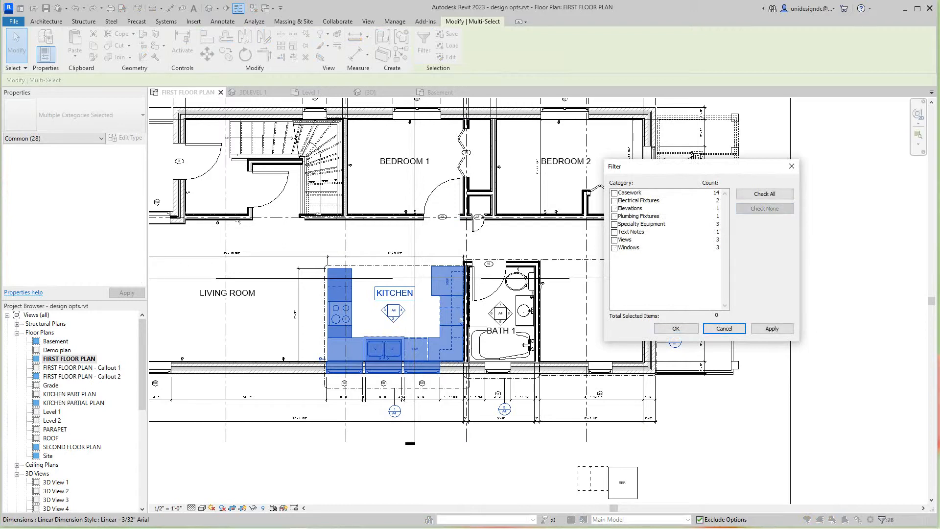
click(615, 192)
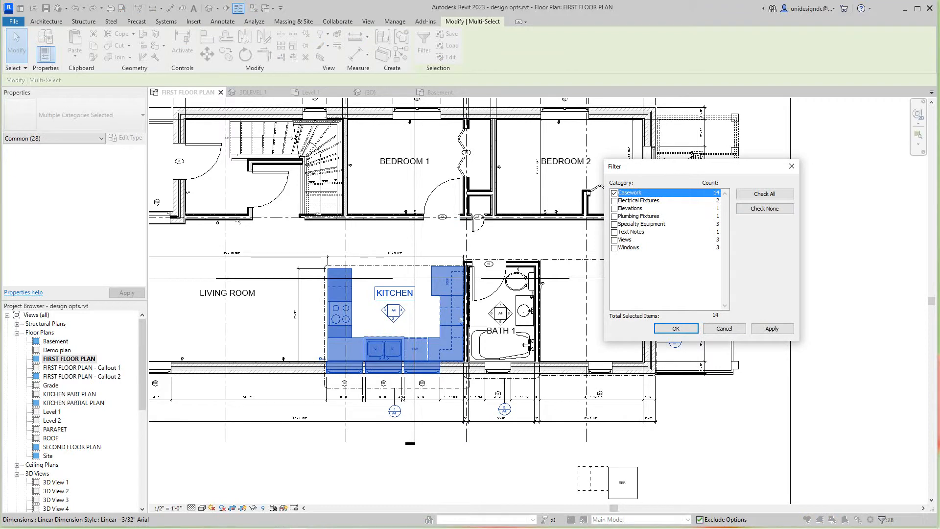
click(615, 216)
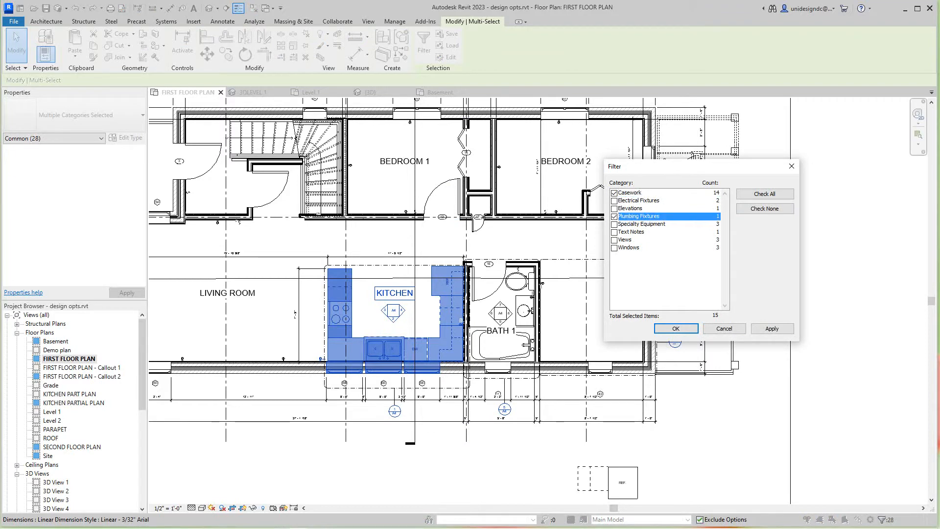
click(614, 224)
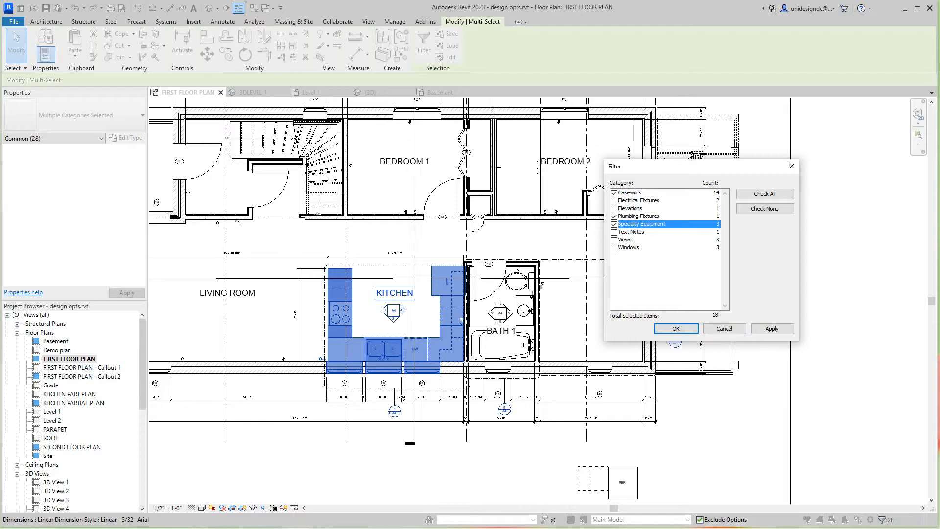
click(772, 328)
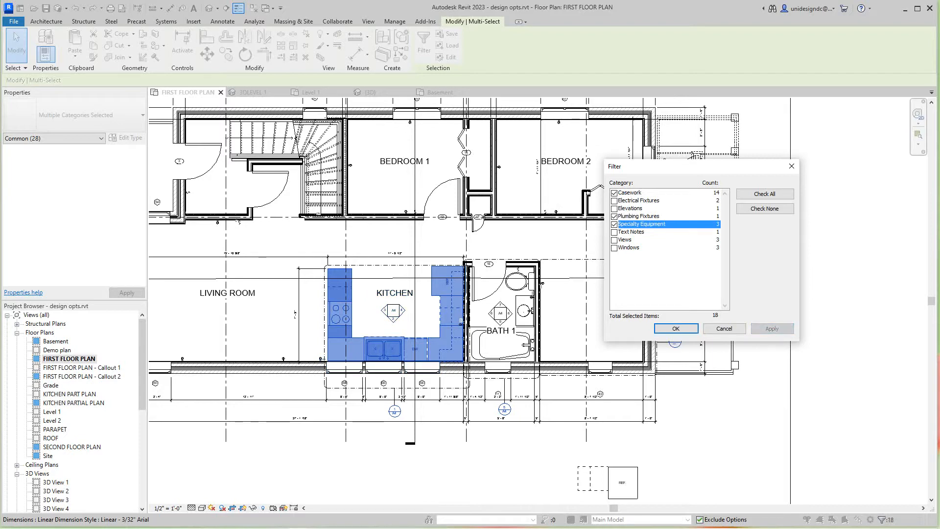
key(Return)
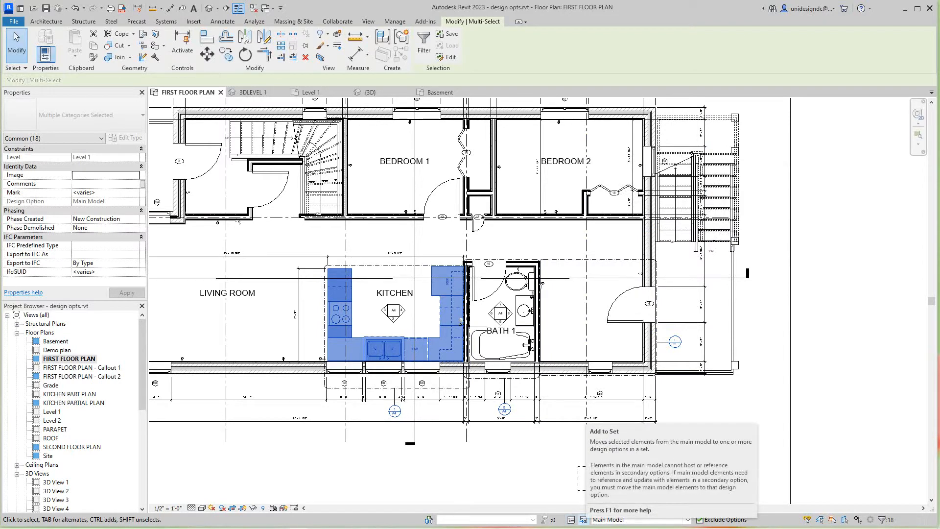
Add the selected kitchen elements to Option 1 of Option Set 1 only, excluding Option 2, and dismiss the save reminder.
click(583, 520)
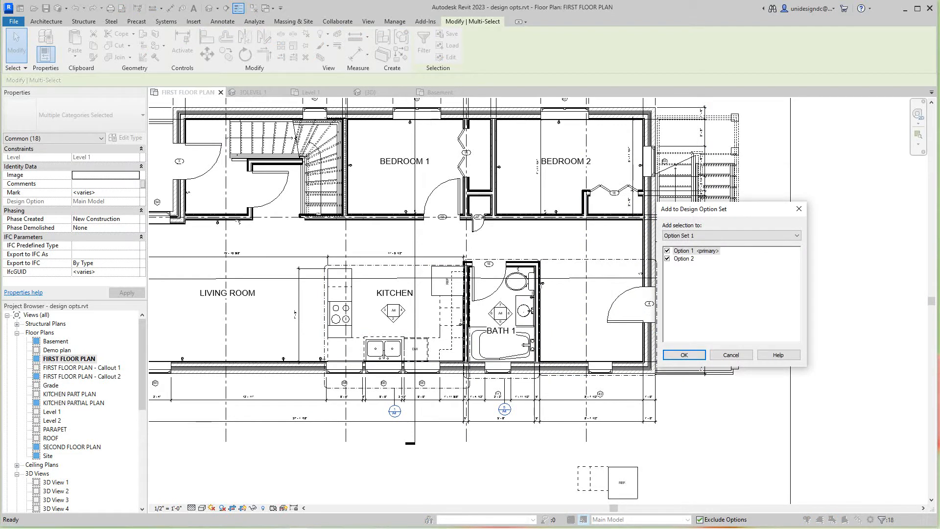
click(667, 258)
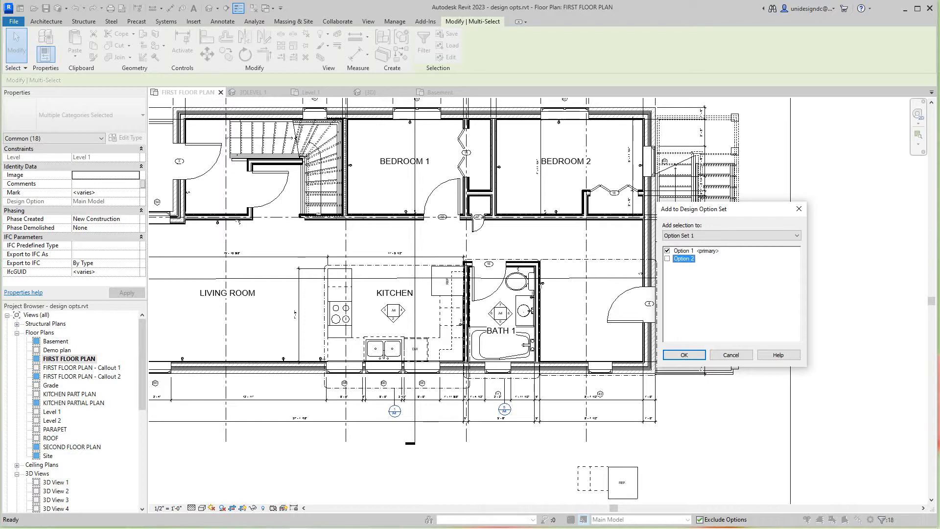
click(684, 355)
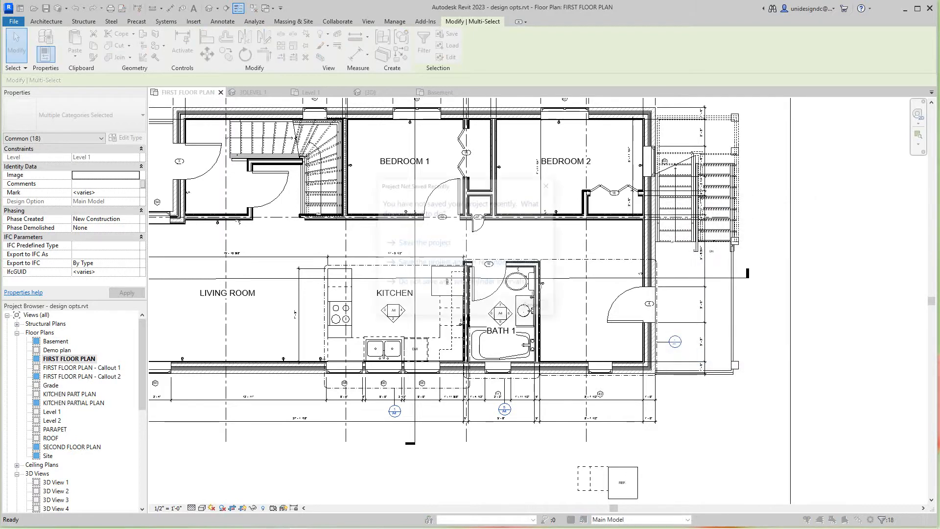
click(533, 307)
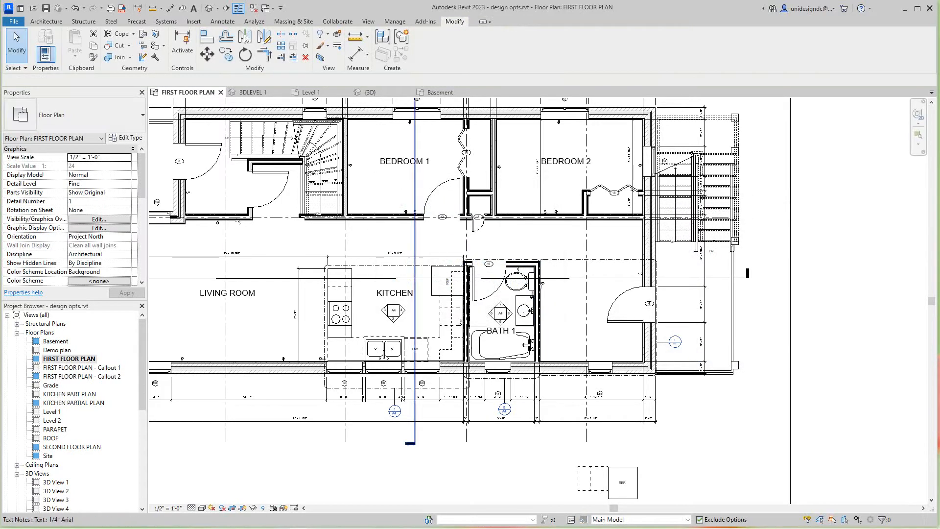
Try to move the loose kitchen elements below the plan into the room beside Bath 1, against its wall corner under Bedroom 2.
scroll(380, 273, down, 2)
scroll(486, 261, down, 3)
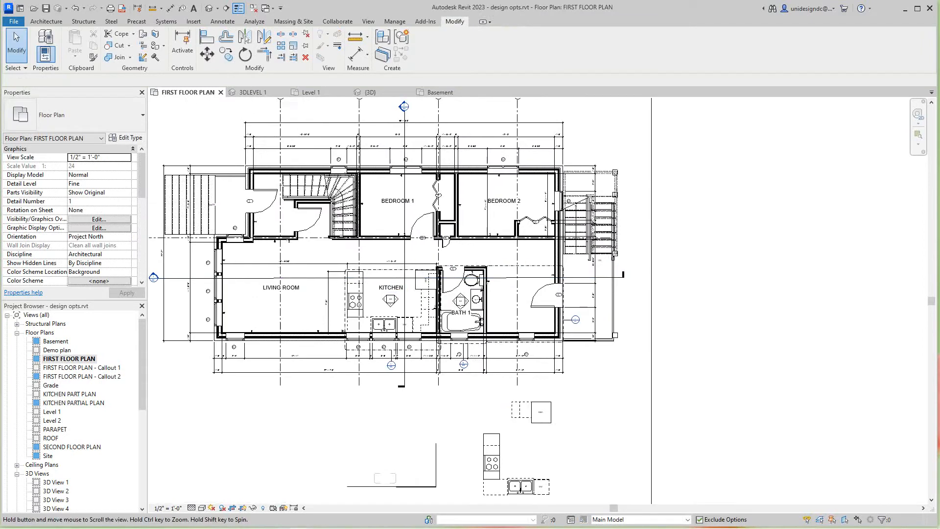
scroll(485, 262, up, 2)
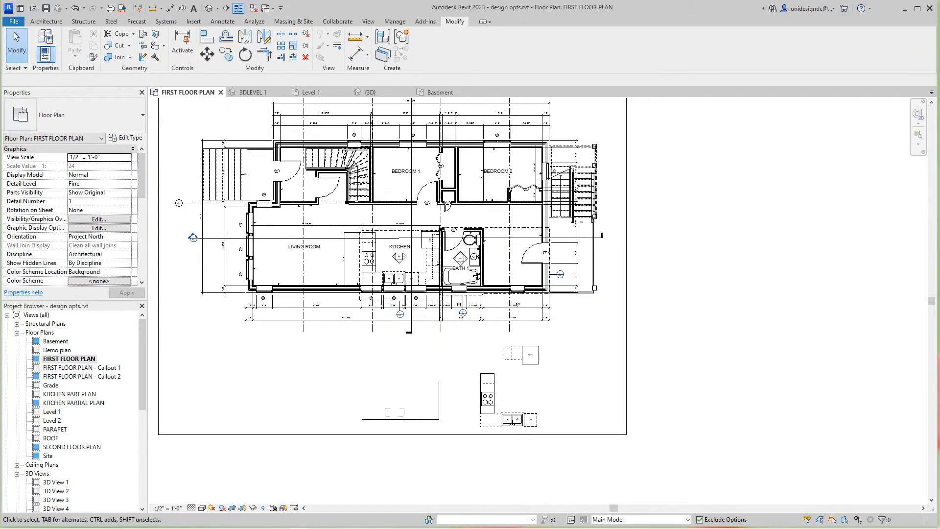
drag(469, 337, 558, 429)
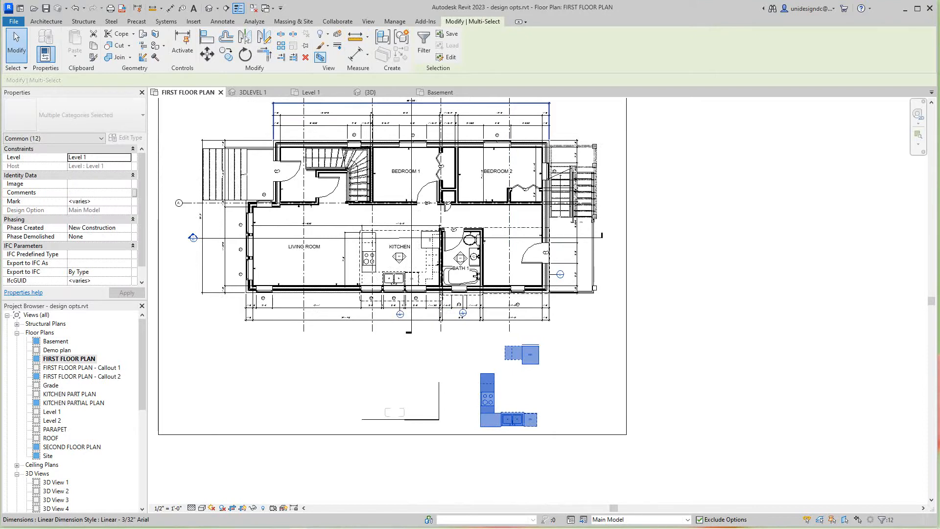
key(m)
key(v)
scroll(534, 350, up, 3)
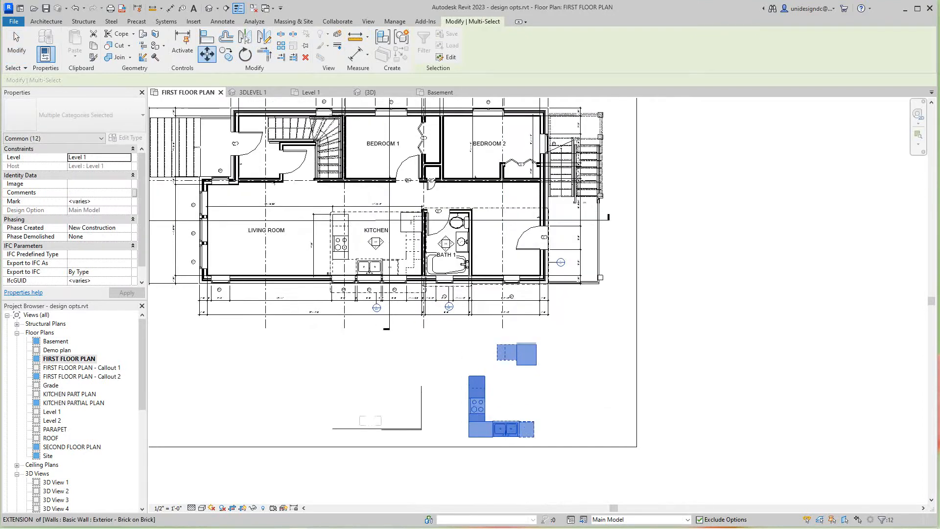
click(528, 337)
scroll(491, 242, down, 1)
middle_drag(492, 235, 464, 356)
scroll(468, 294, up, 2)
scroll(507, 220, up, 4)
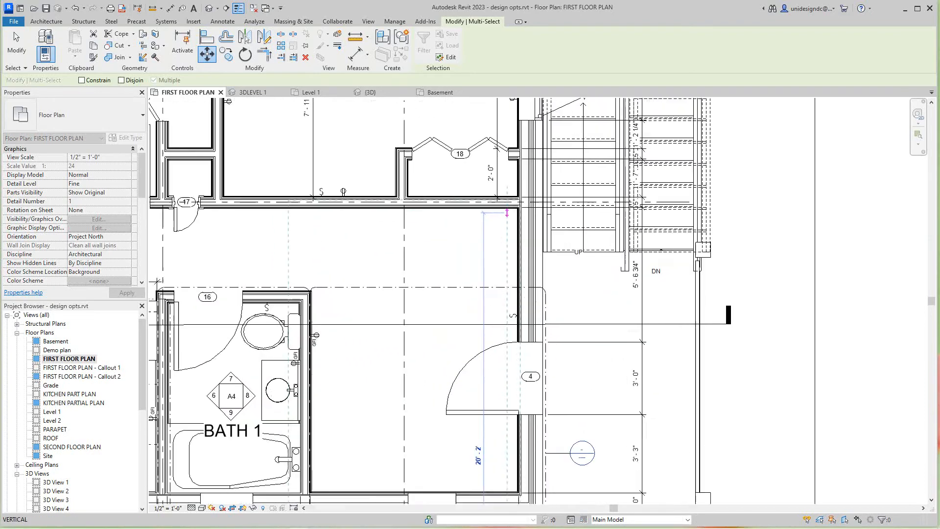
scroll(521, 205, up, 3)
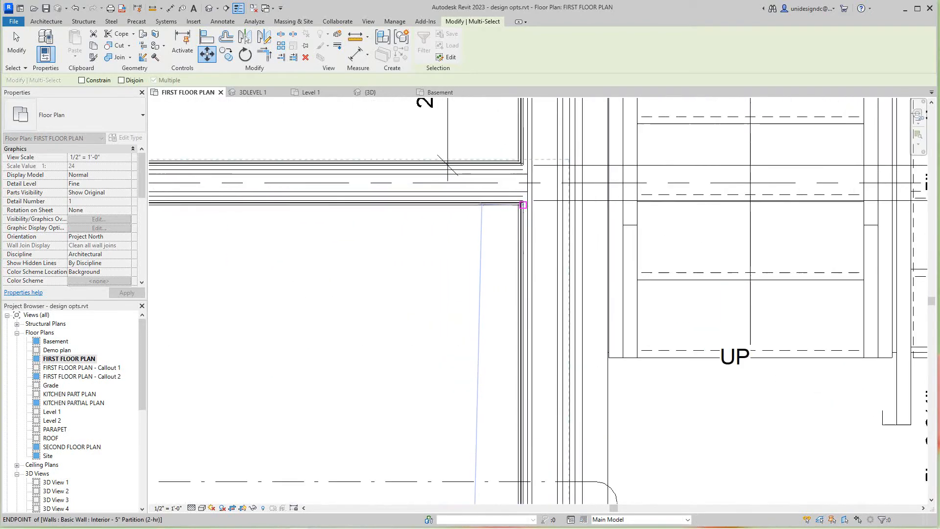
click(518, 203)
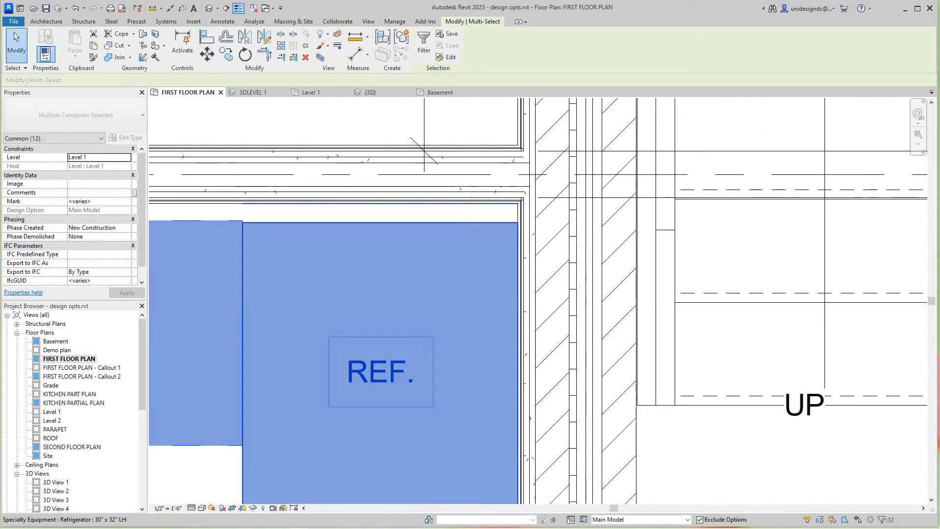
Check the refrigerator's fit against the partition below Bedroom 2 and undo the kitchen move.
scroll(518, 203, down, 5)
scroll(633, 321, down, 2)
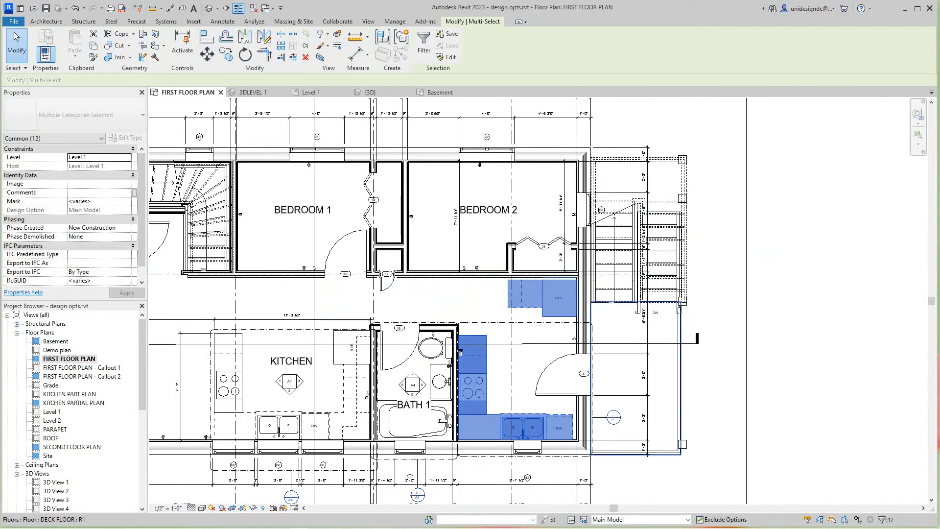
scroll(568, 304, up, 2)
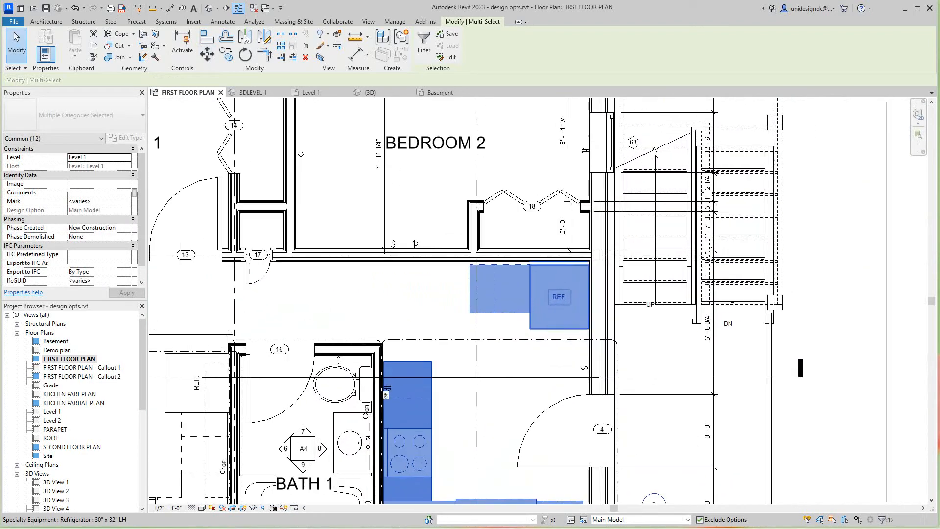
key(Escape)
scroll(548, 303, up, 2)
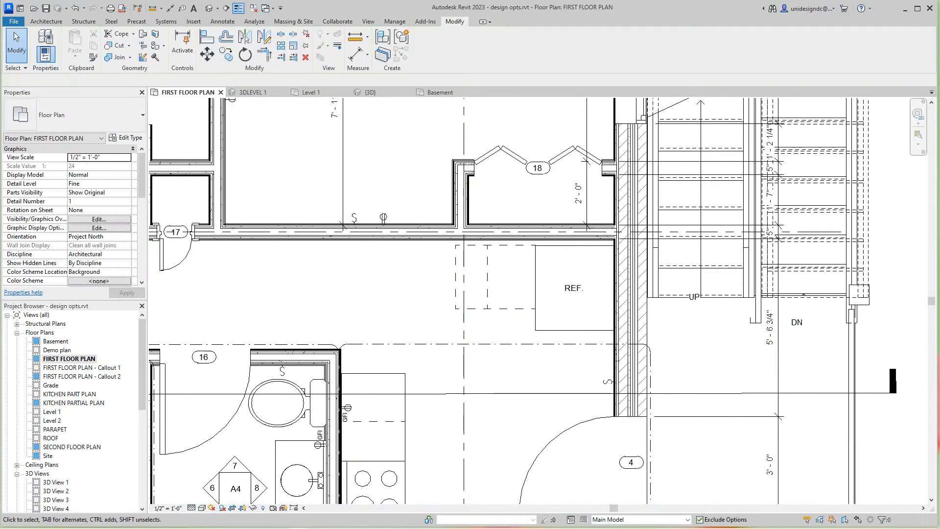
scroll(477, 314, down, 3)
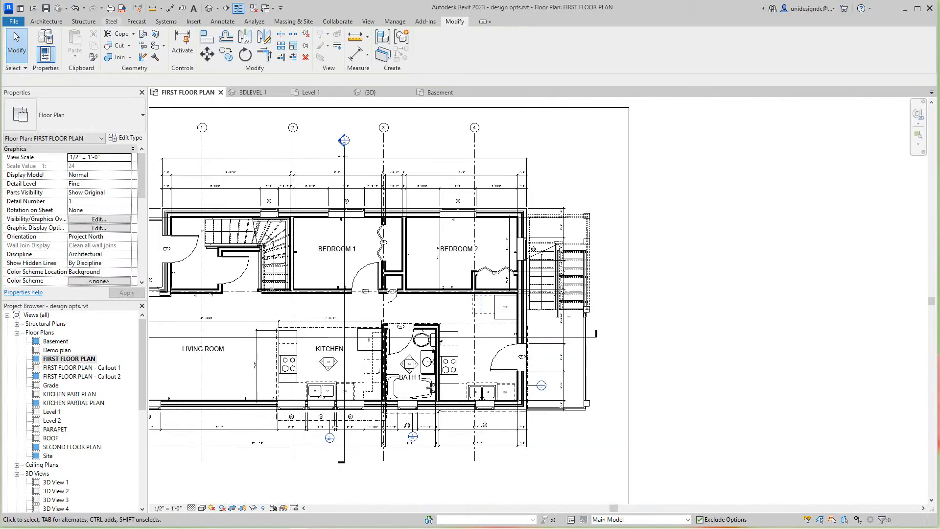
scroll(602, 314, up, 4)
scroll(603, 313, down, 3)
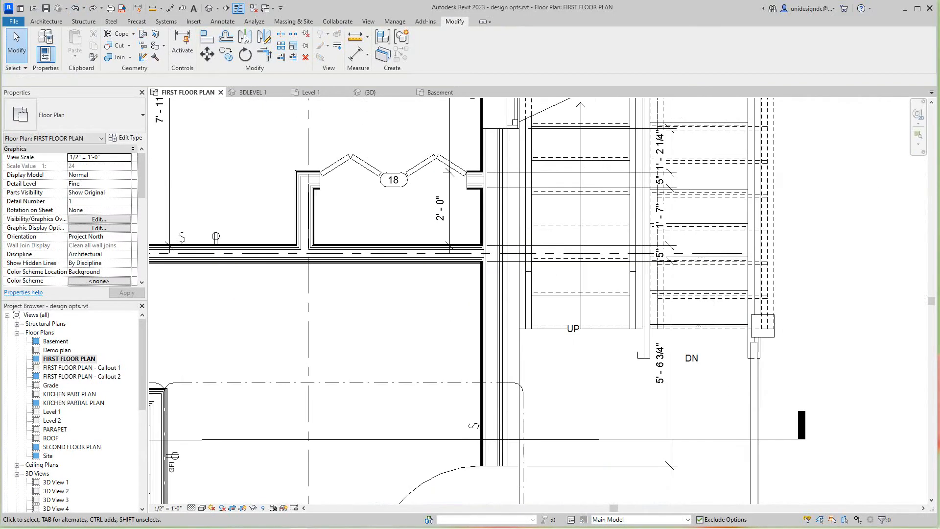
Move all loose kitchen elements so the refrigerator's back corner meets the inside wall corner of the room beside Bath 1.
scroll(499, 225, down, 3)
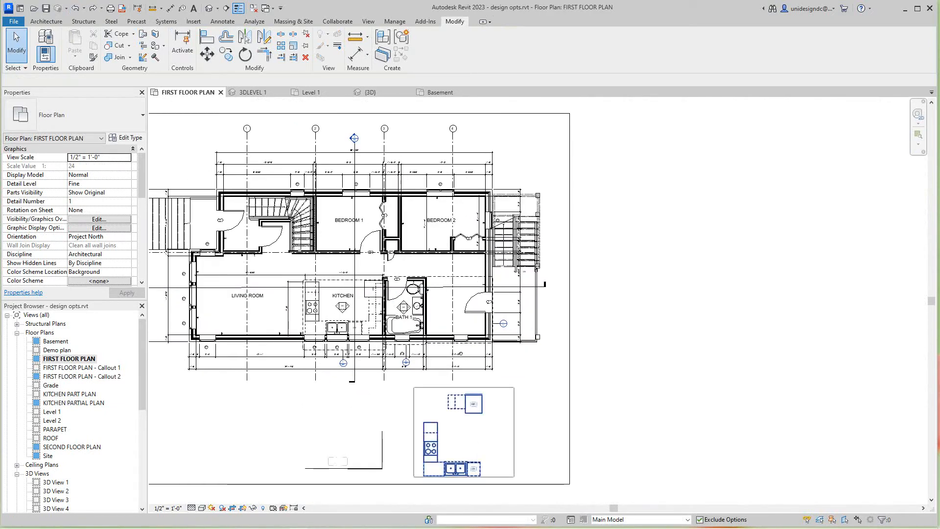
drag(414, 387, 504, 483)
scroll(500, 419, up, 2)
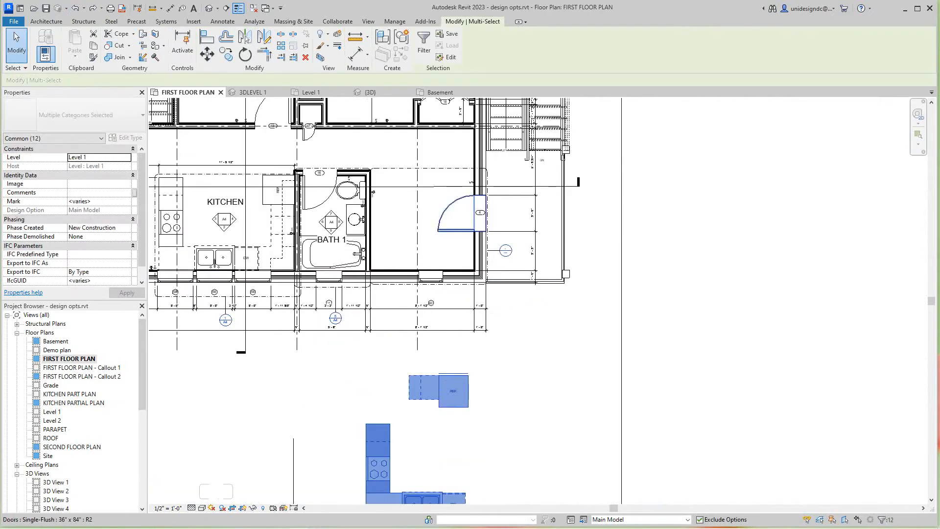
click(208, 54)
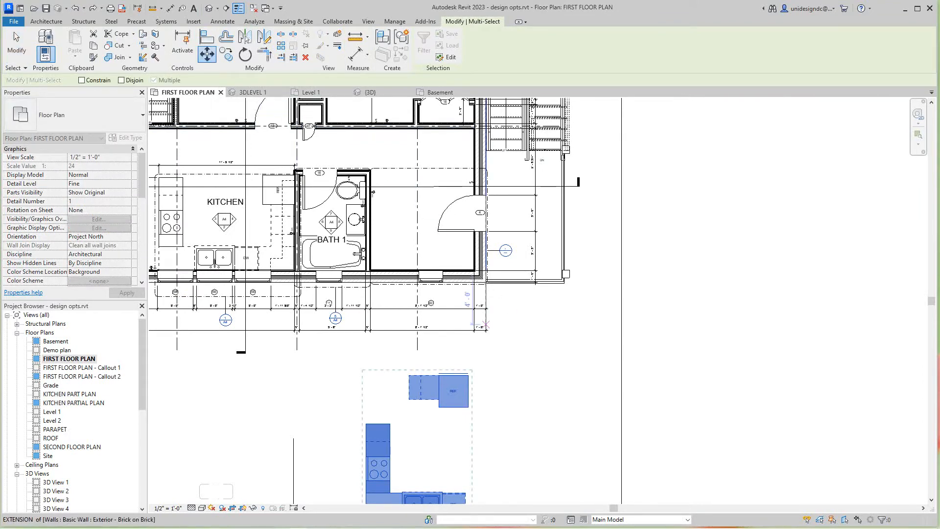
scroll(467, 389, up, 5)
scroll(458, 324, up, 1)
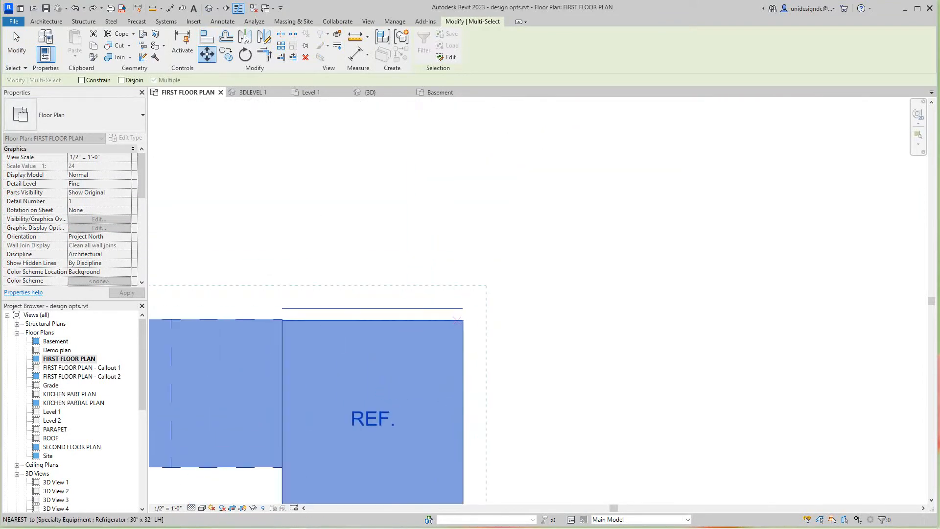
click(460, 322)
scroll(490, 245, down, 5)
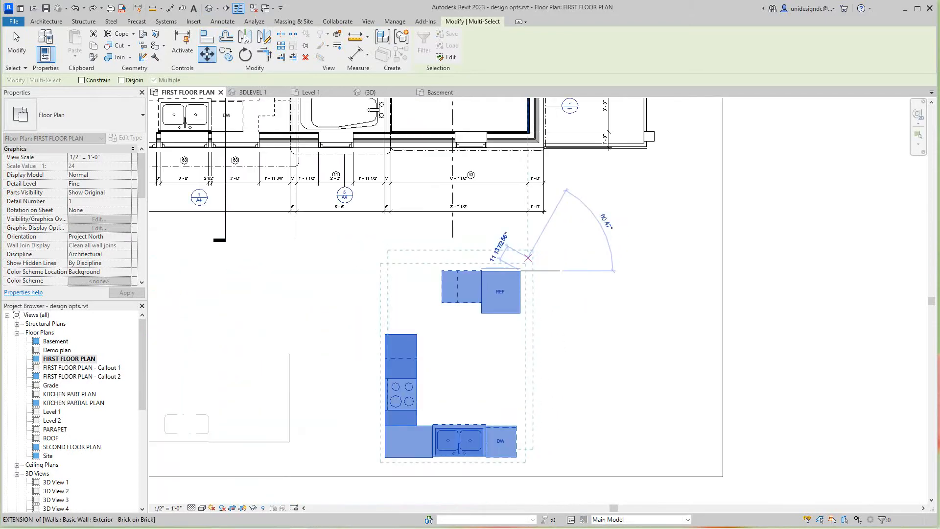
scroll(455, 431, down, 1)
middle_drag(416, 214, 512, 349)
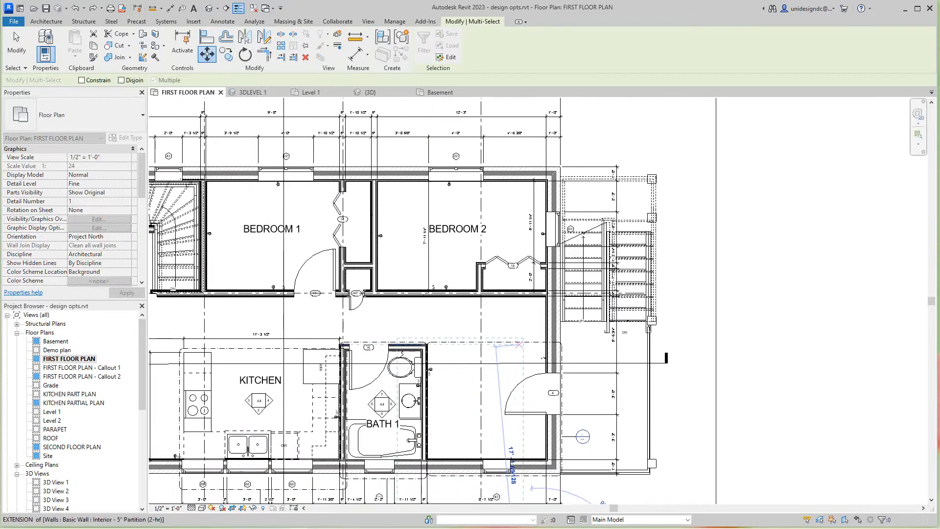
scroll(543, 304, up, 7)
scroll(554, 285, up, 3)
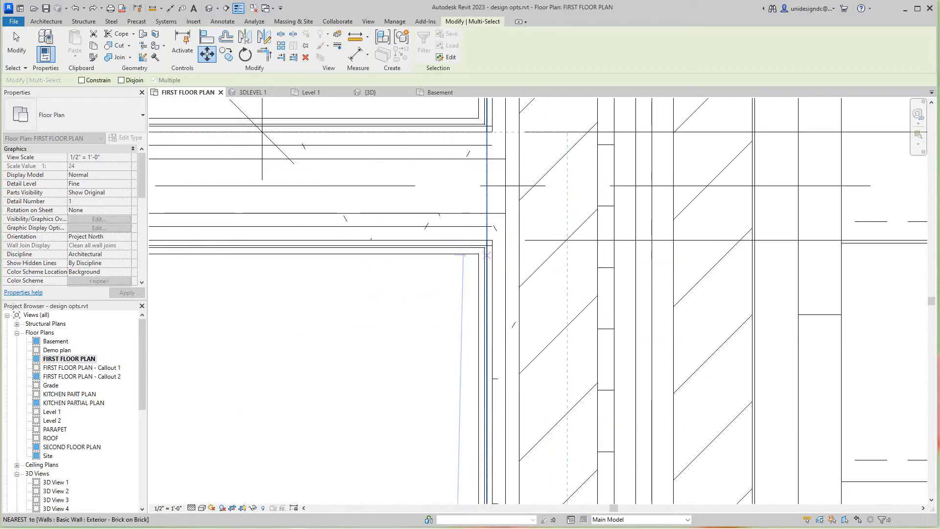
click(487, 245)
scroll(487, 246, up, 3)
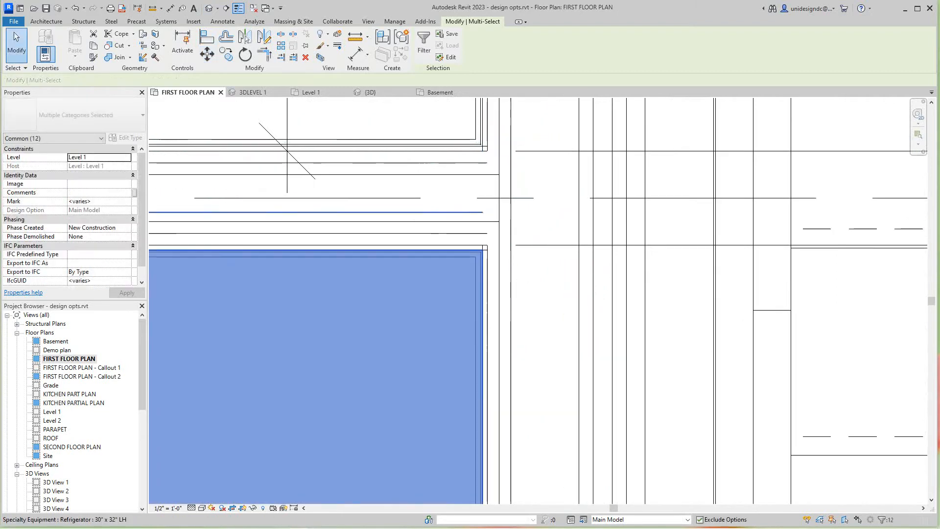
Add the moved kitchen elements to Option 2 of Option Set 1 only, excluding Option 1.
scroll(571, 438, down, 2)
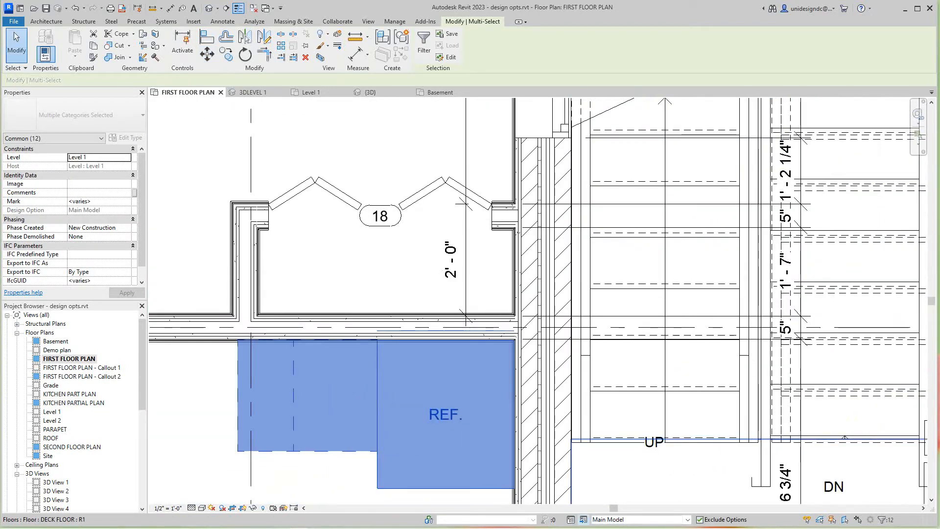
click(583, 519)
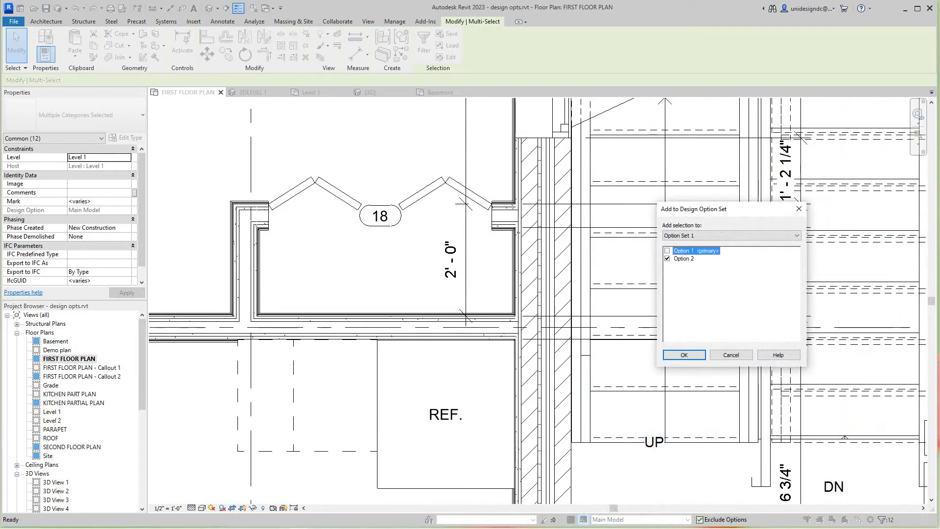
click(684, 355)
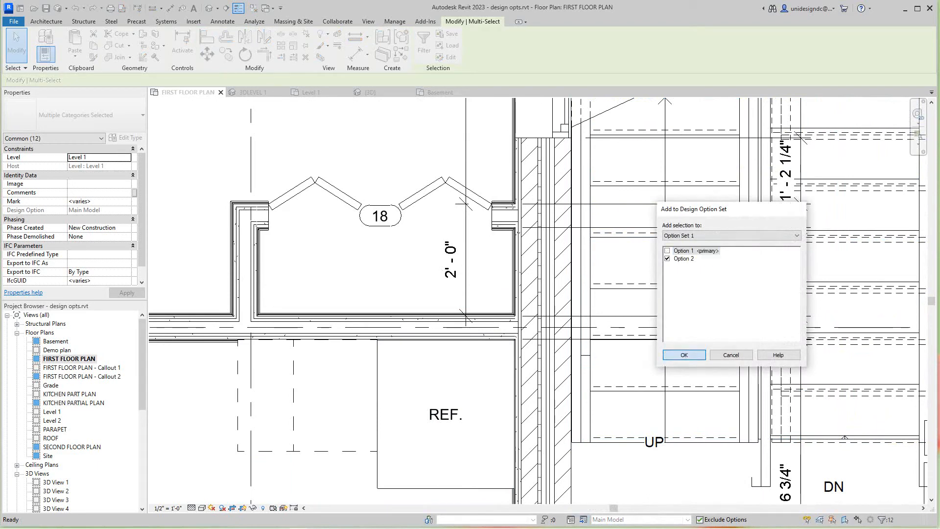
Examine the first floor plan in the Main Model, comparing the existing kitchen with the room beside Bath 1.
scroll(441, 385, down, 8)
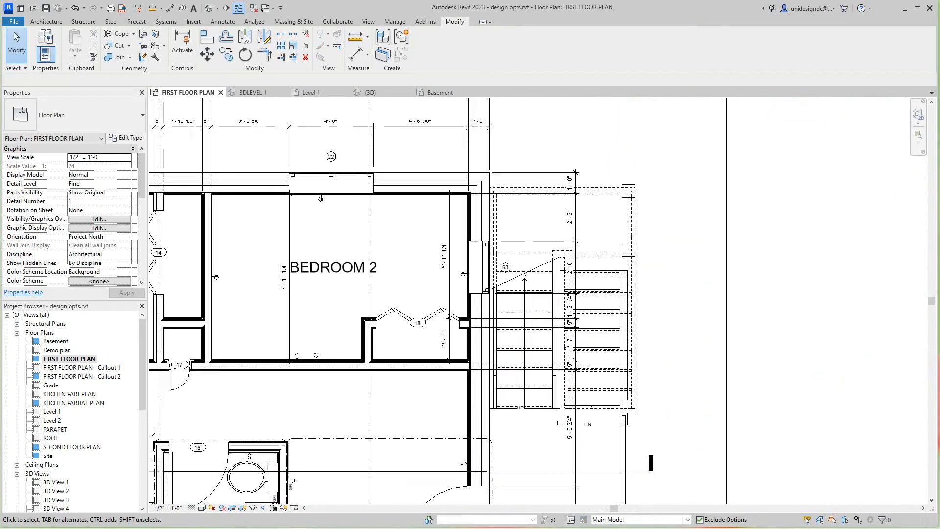
middle_drag(440, 385, 454, 372)
scroll(392, 455, up, 4)
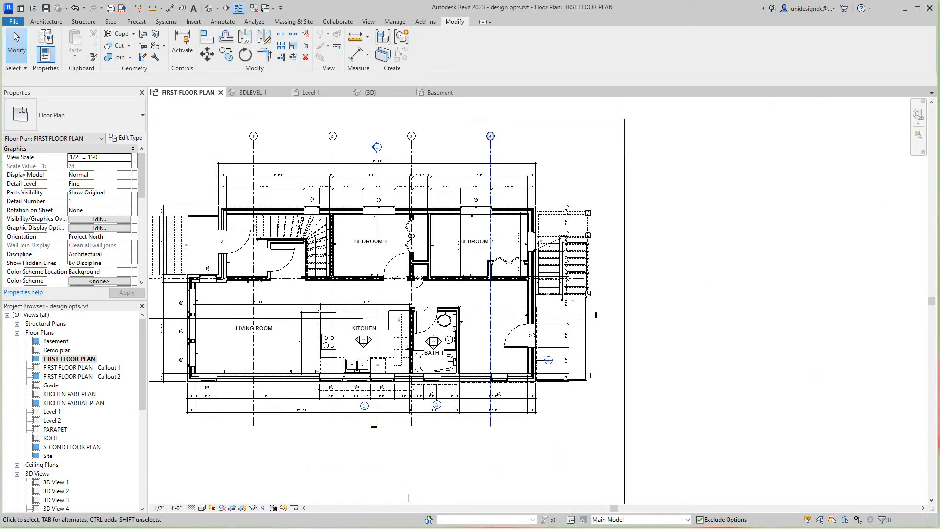
scroll(508, 349, up, 3)
scroll(522, 352, down, 4)
scroll(512, 341, down, 2)
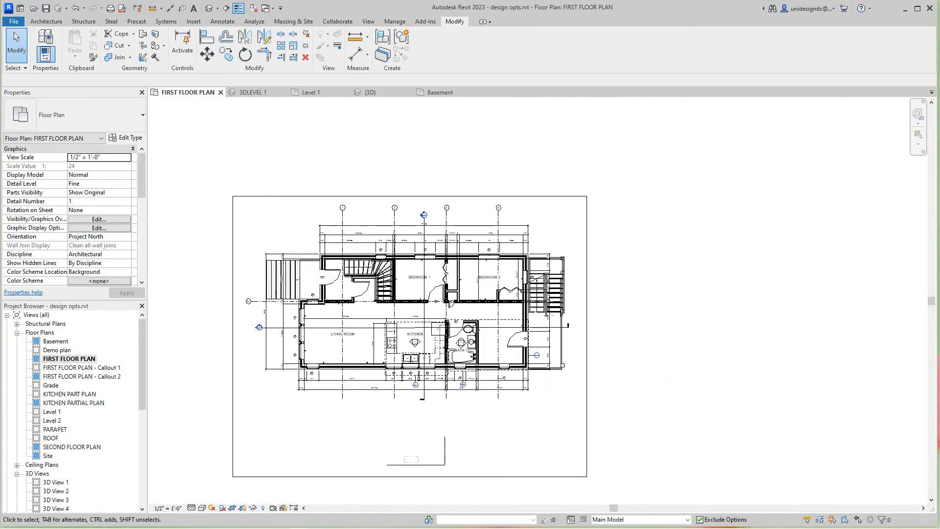
scroll(564, 379, down, 2)
middle_drag(564, 379, 574, 372)
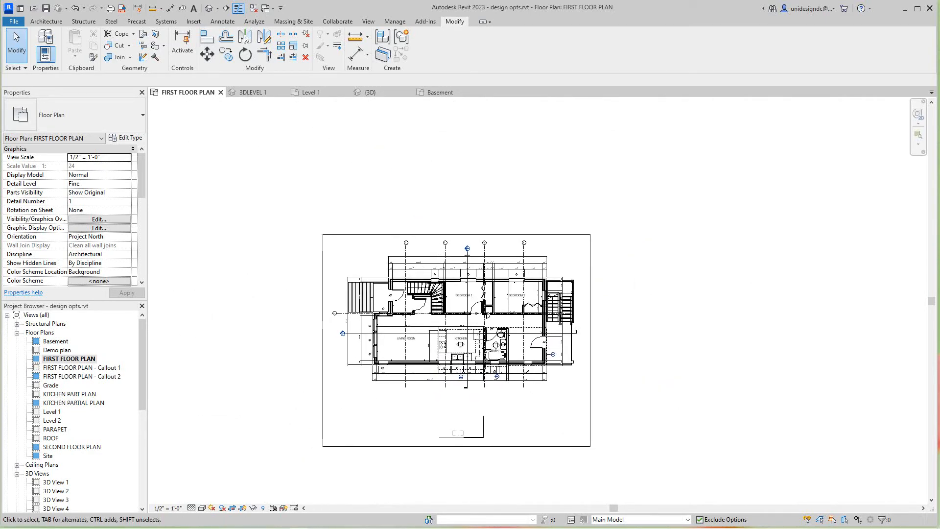
scroll(520, 374, up, 1)
scroll(503, 372, up, 3)
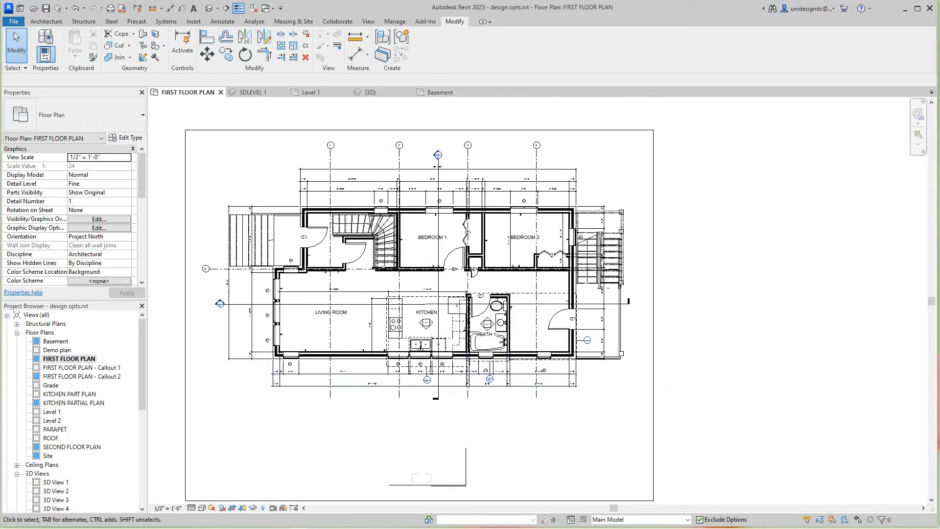
Make Option 2 the active design option and inspect the alternative kitchen layout beside Bath 1 on the plan.
click(688, 519)
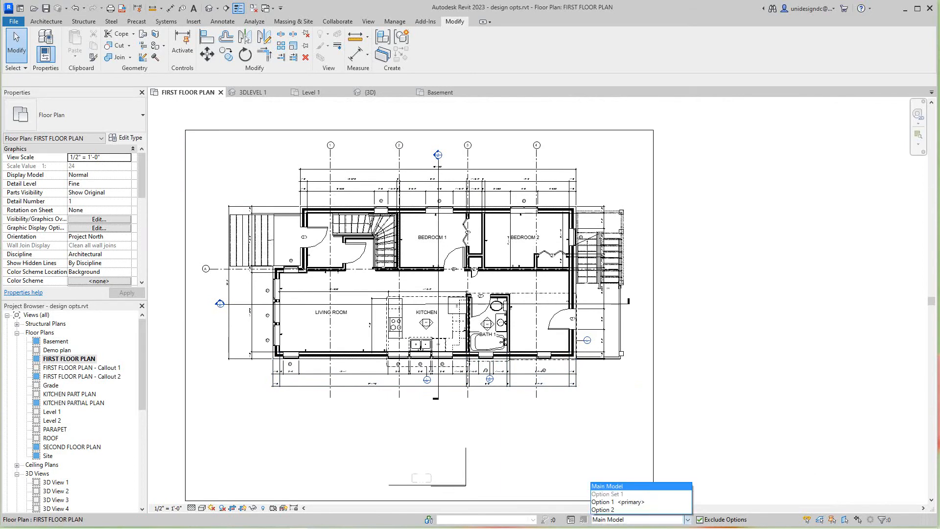
click(607, 509)
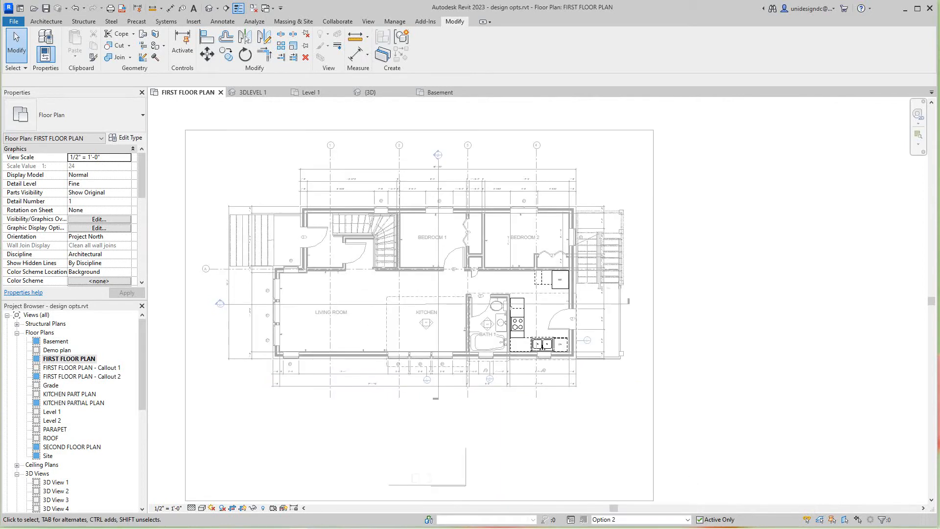
scroll(543, 348, up, 4)
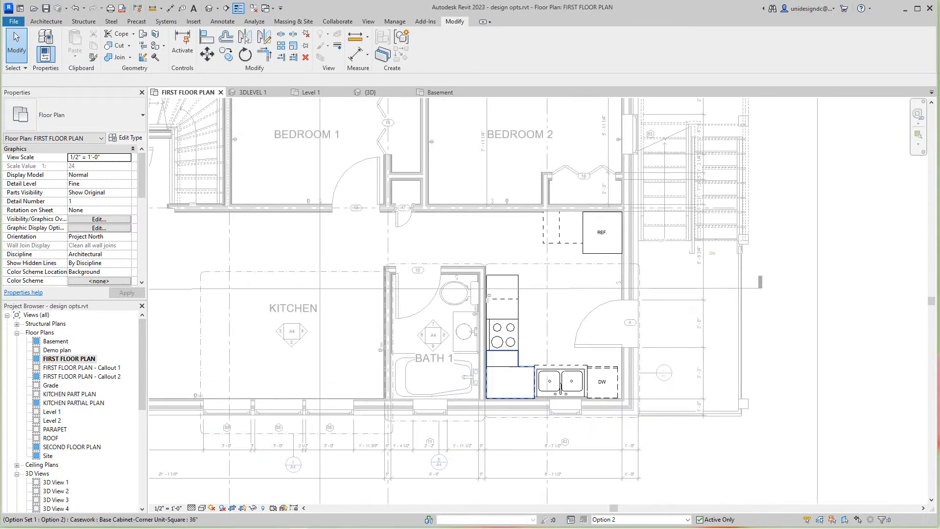
scroll(549, 381, down, 1)
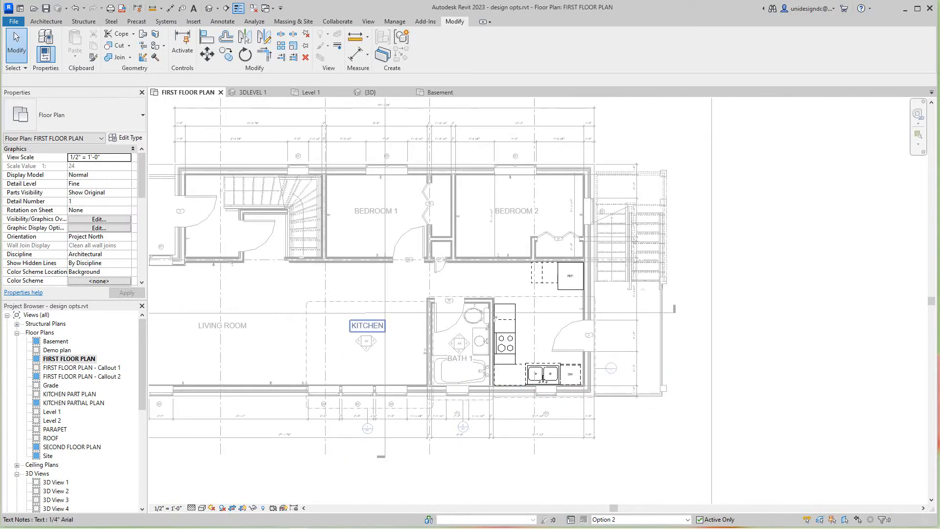
scroll(382, 330, down, 4)
scroll(376, 339, up, 4)
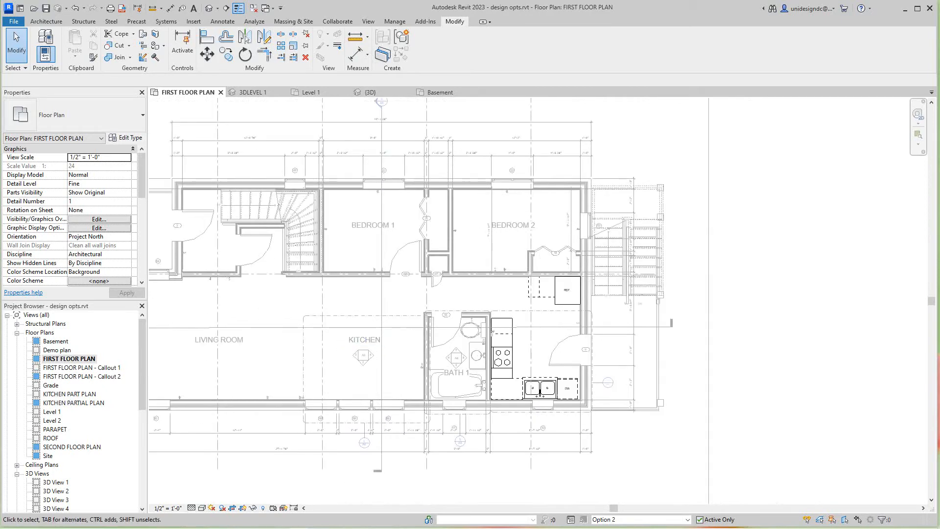
scroll(350, 349, up, 2)
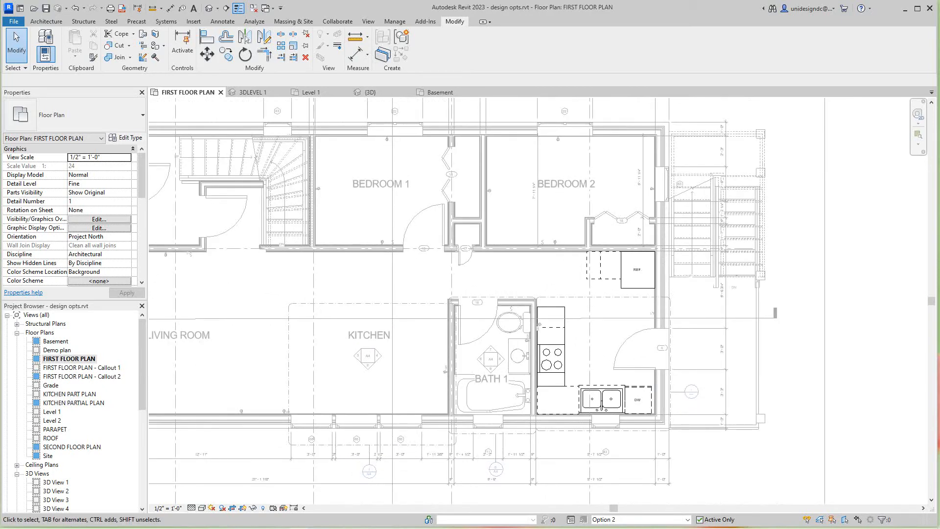
scroll(601, 408, down, 2)
scroll(578, 396, down, 1)
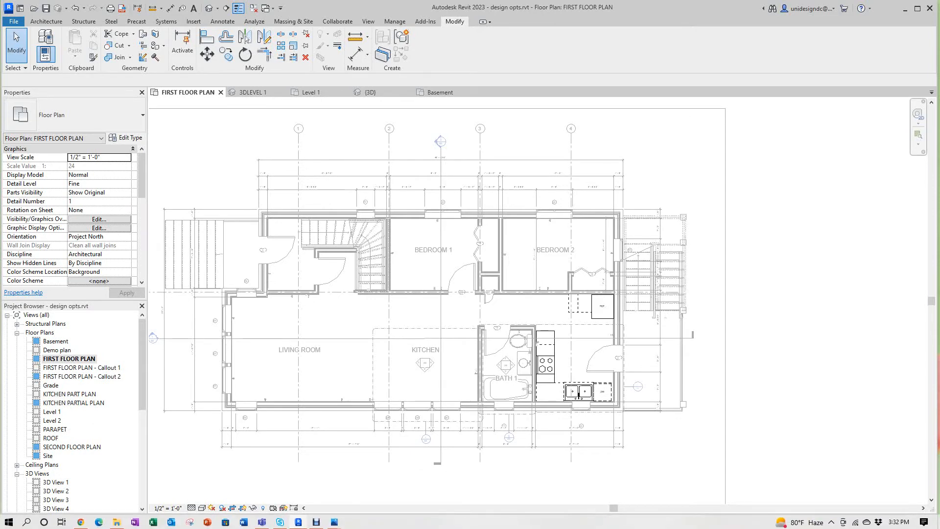
Make Option 1 the active design option and examine the existing kitchen's elements on the first floor plan.
click(688, 520)
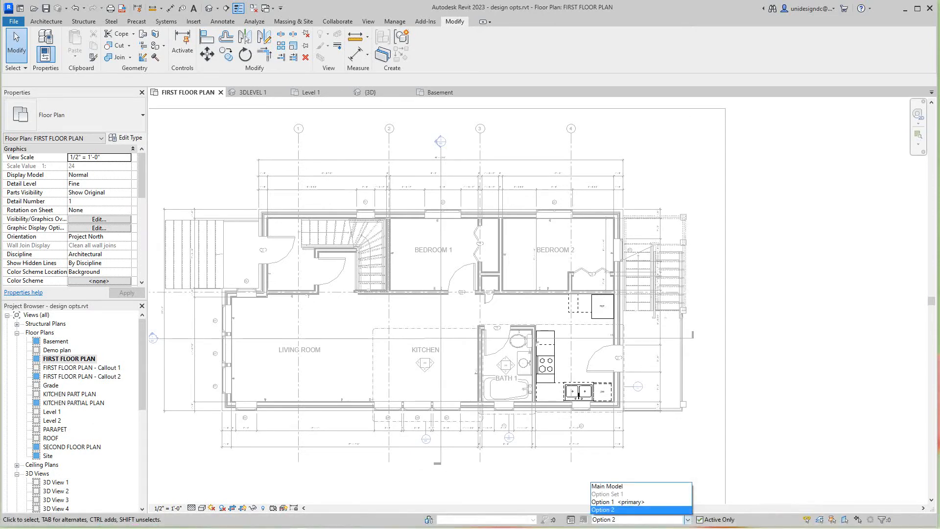
click(617, 502)
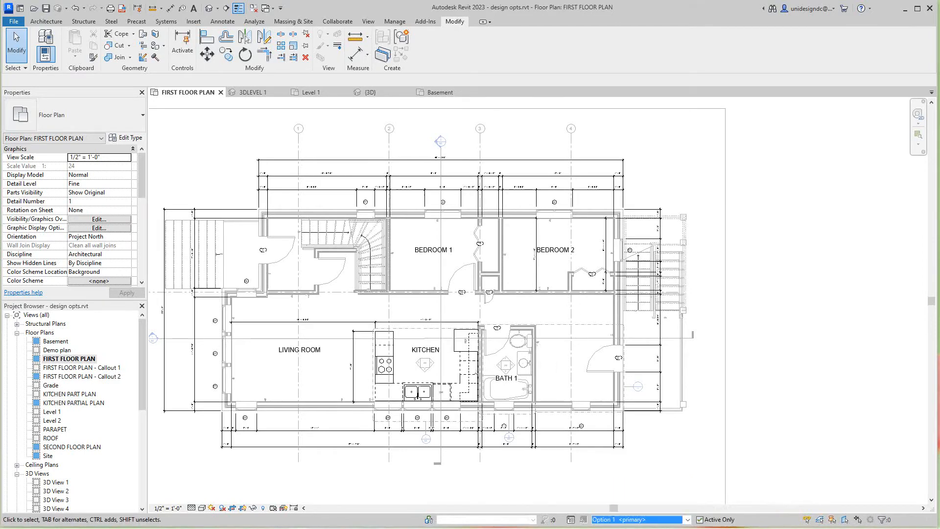
scroll(429, 365, up, 1)
scroll(416, 403, up, 1)
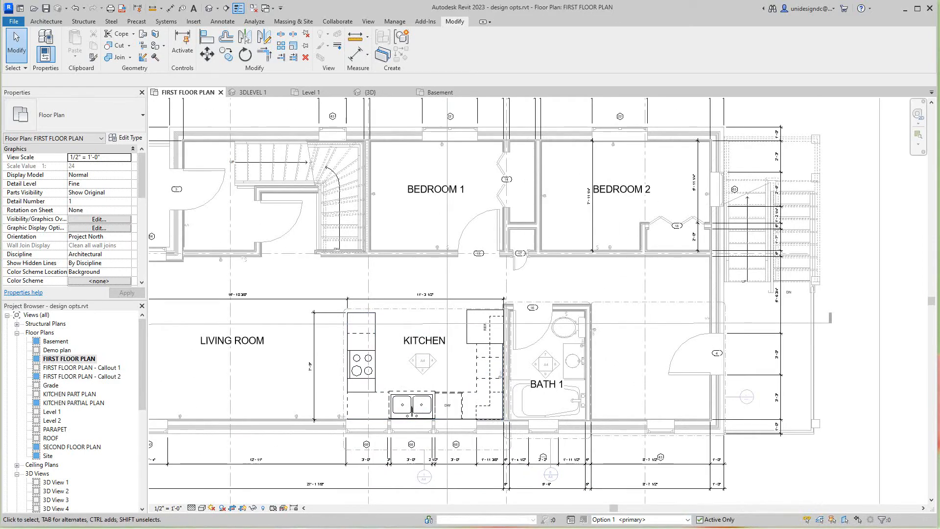
scroll(411, 413, up, 1)
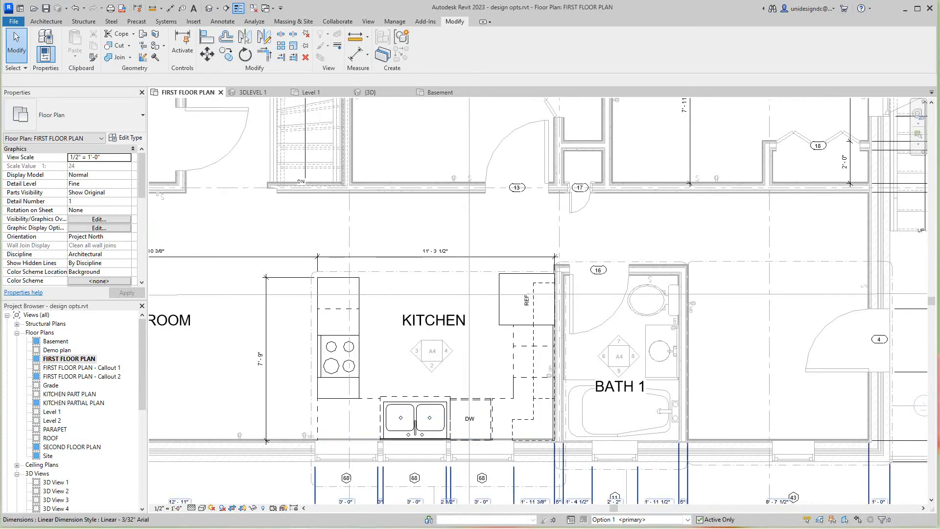
scroll(351, 333, down, 3)
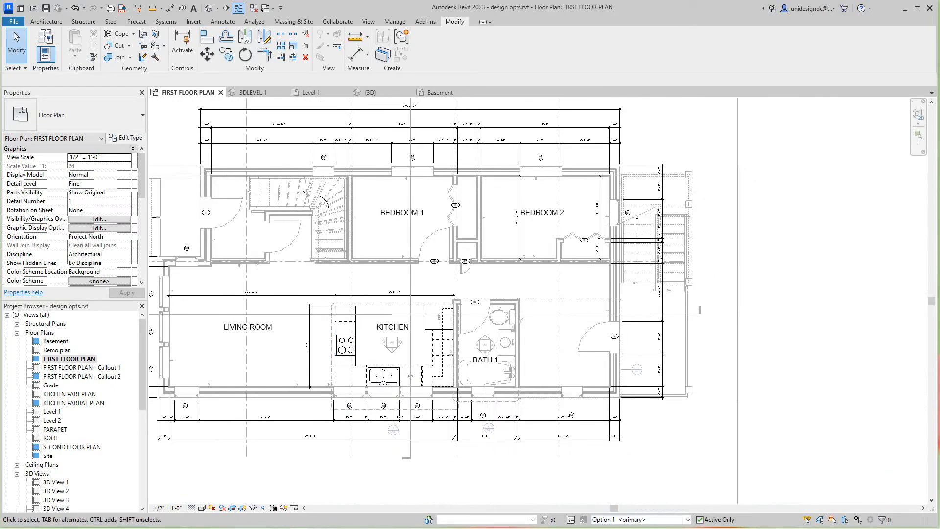
scroll(364, 327, up, 4)
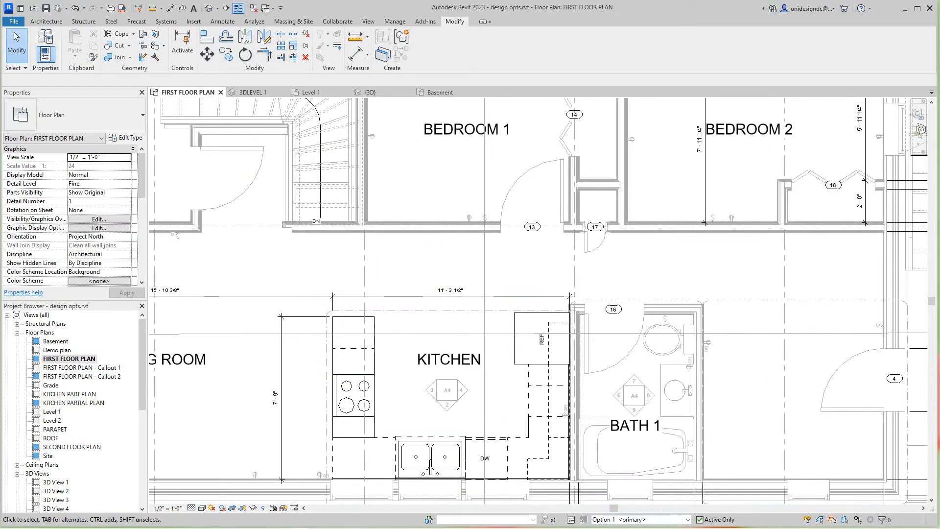
scroll(359, 342, up, 1)
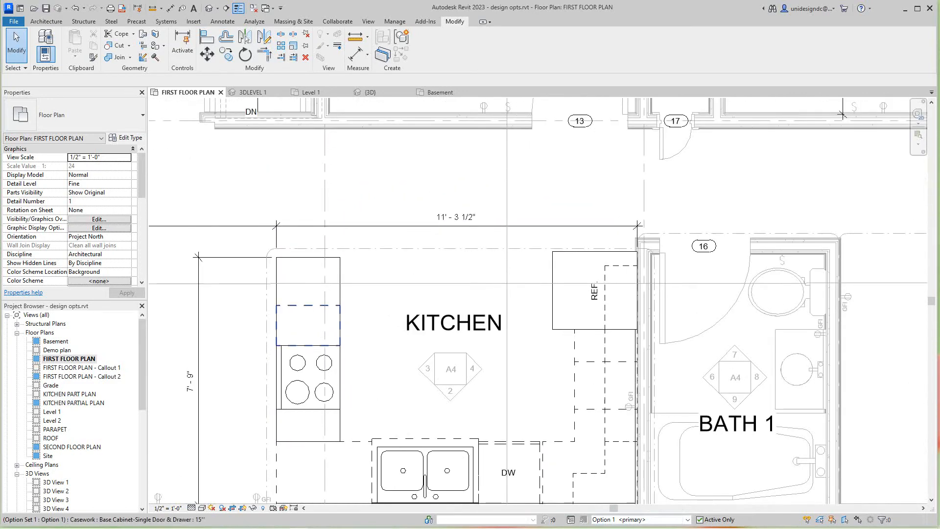
click(340, 334)
key(Escape)
scroll(360, 341, down, 3)
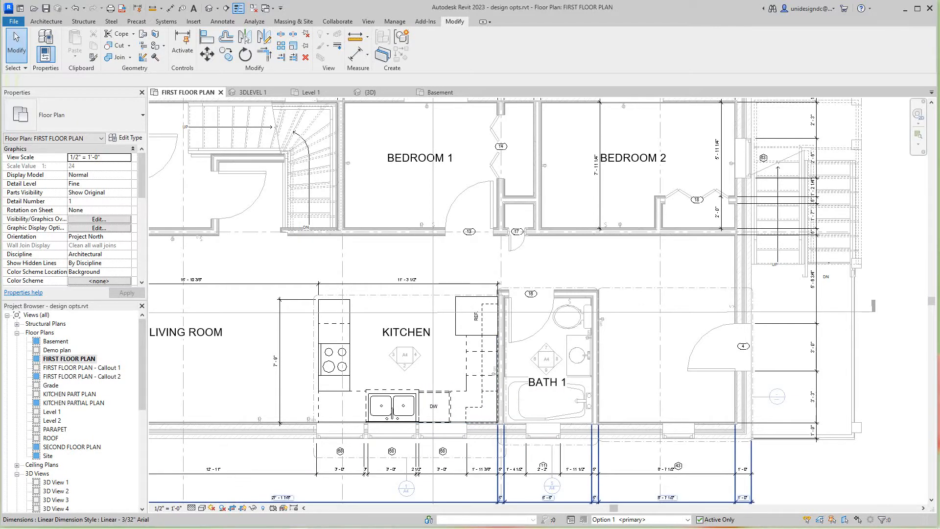
Return the active design option to Main Model and view the whole first floor plan.
click(671, 520)
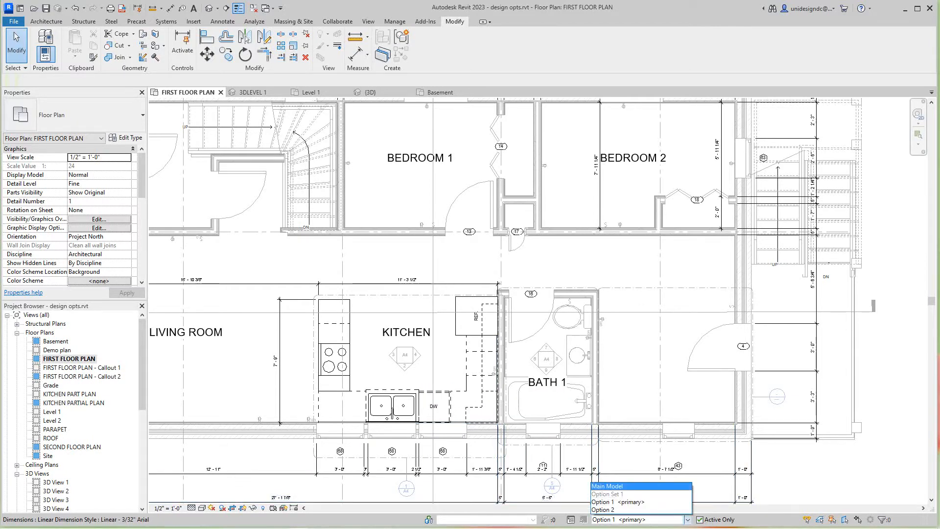
click(607, 486)
scroll(535, 383, down, 2)
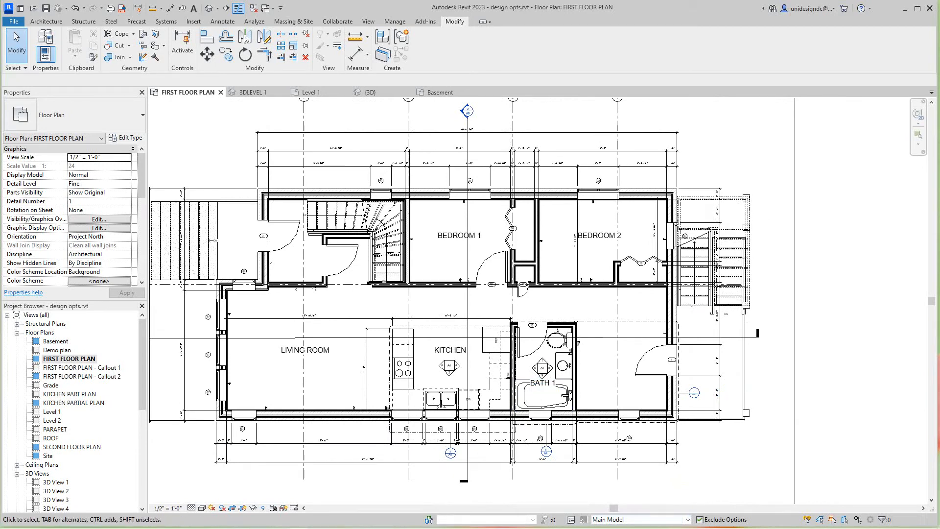
scroll(608, 396, down, 1)
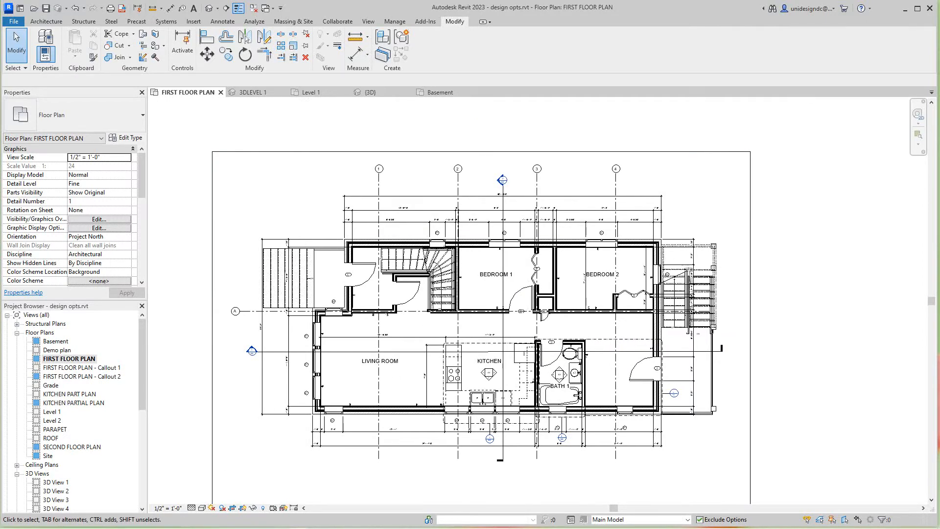
Open 3D View 5 and make Option 2 the active design option to check the kitchen perspective.
scroll(73, 216, down, 4)
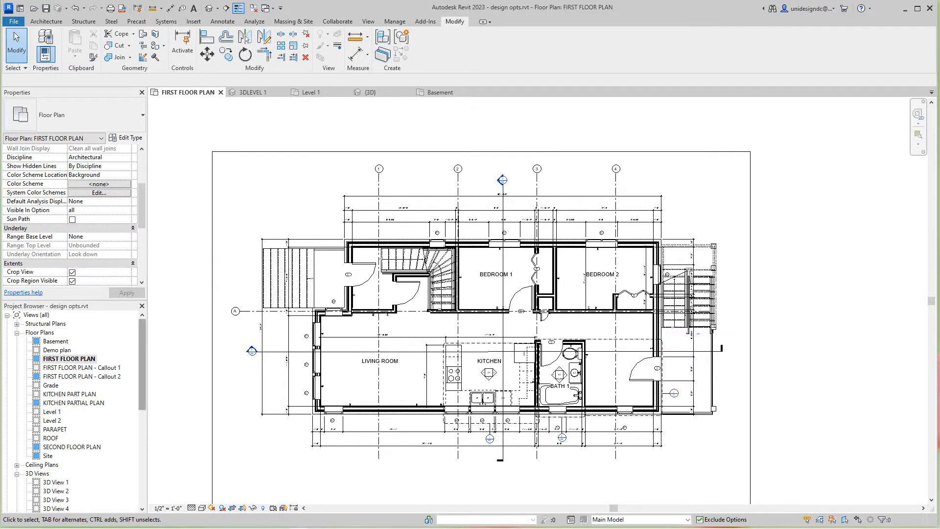
scroll(73, 411, down, 5)
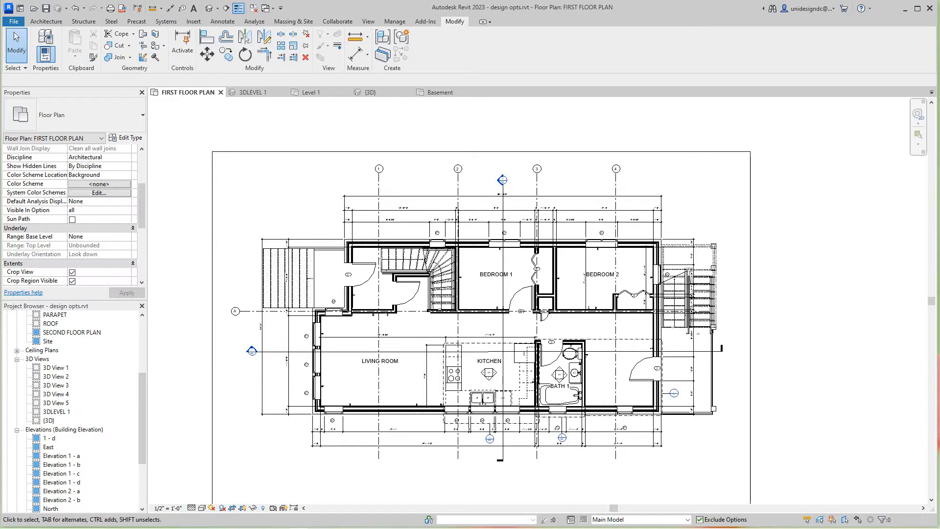
double_click(57, 403)
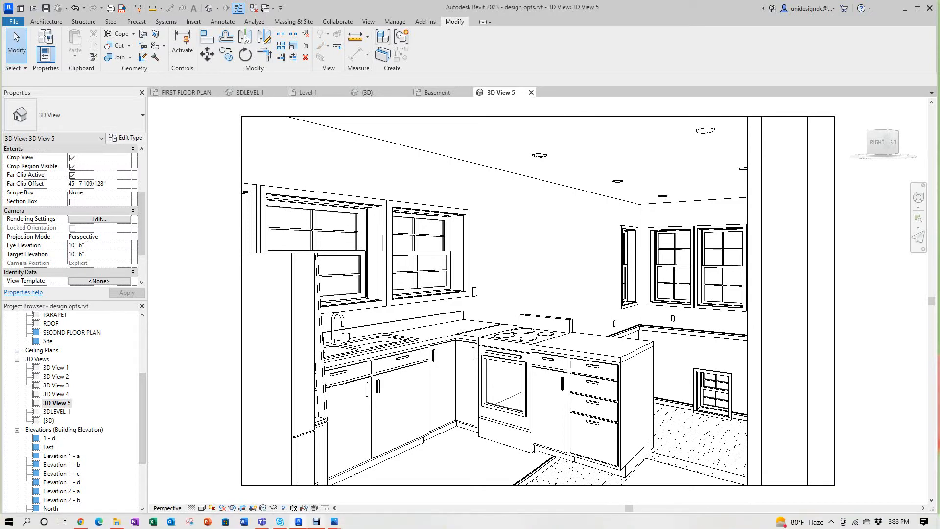
mouse_move(316, 521)
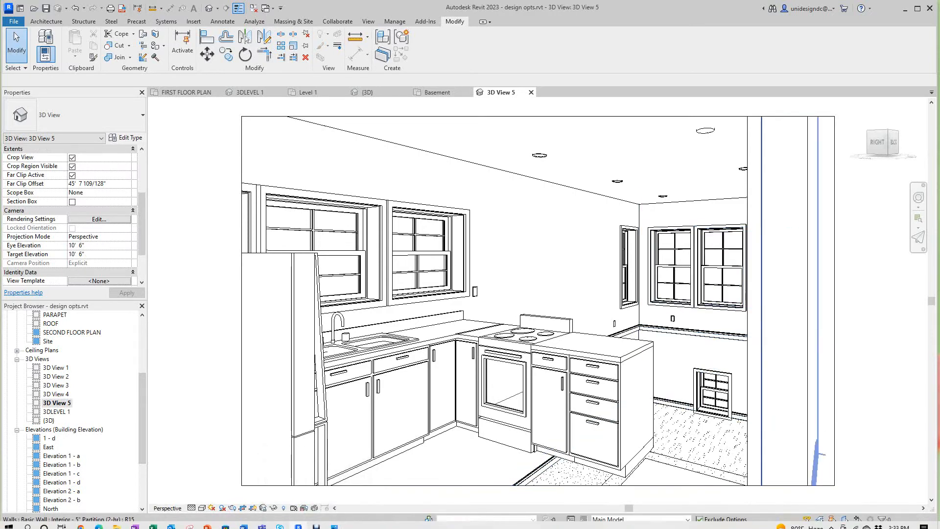
click(687, 520)
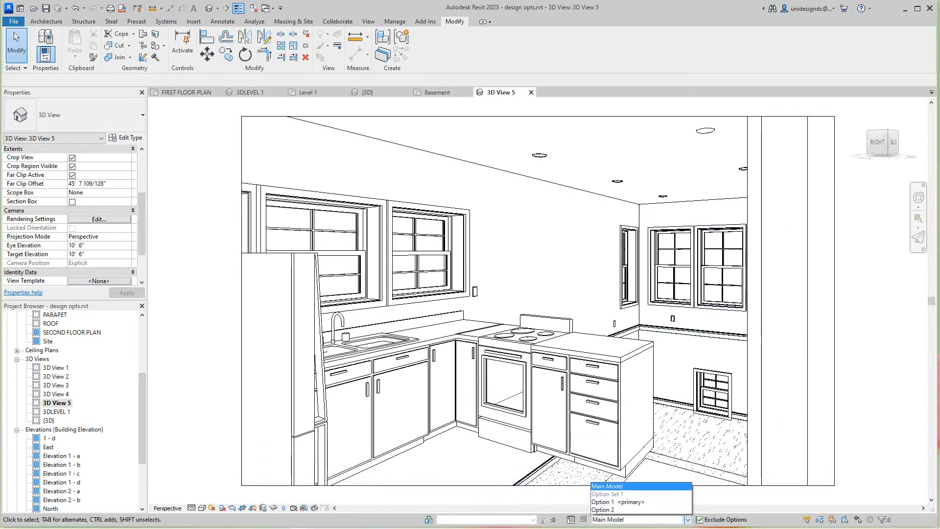
click(607, 510)
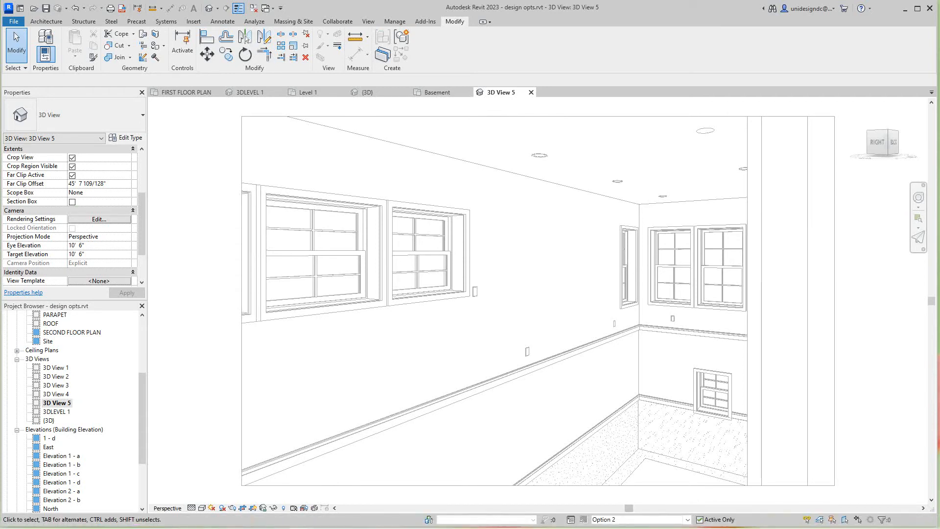
Display Option 1 in the kitchen perspective for comparison and return the active design option to Main Model.
click(688, 520)
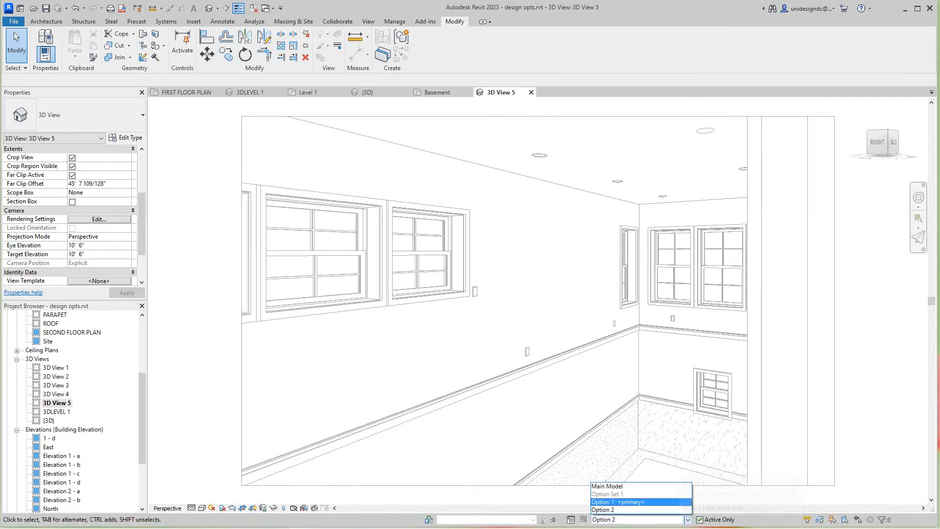
click(618, 502)
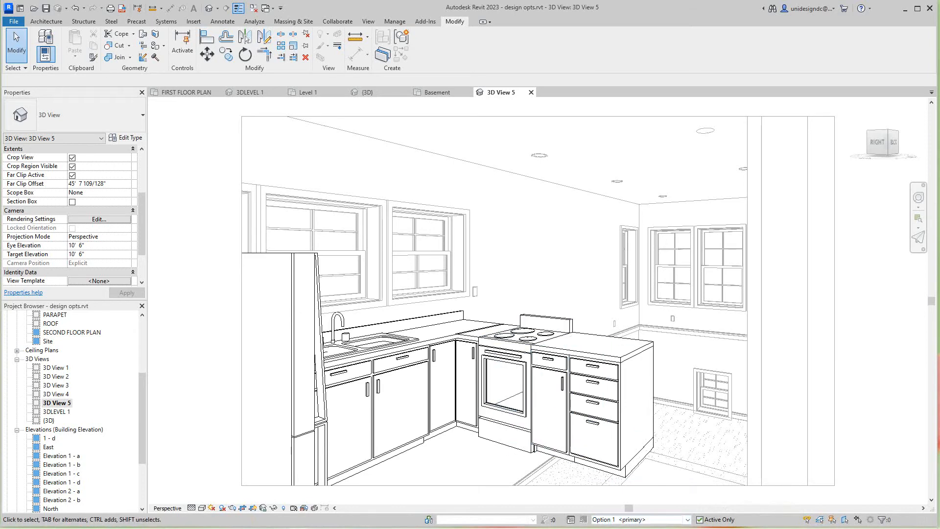
click(687, 520)
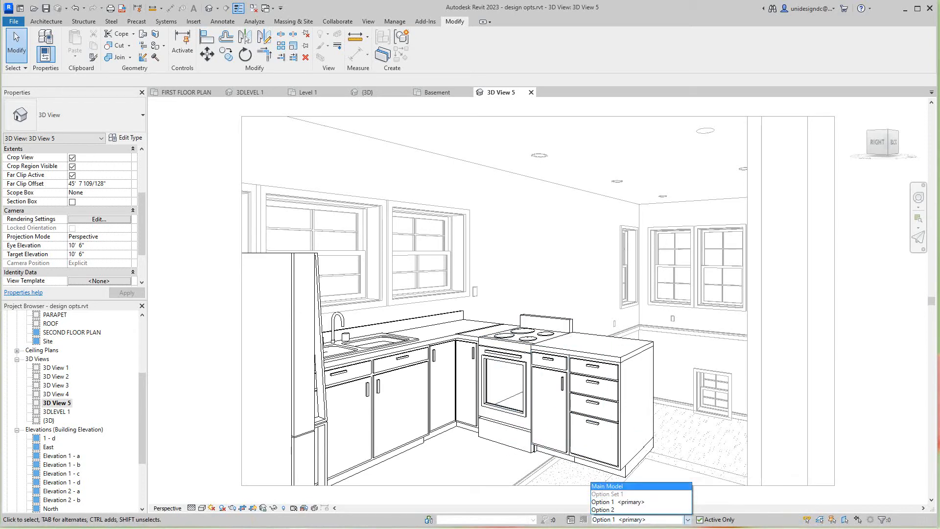
click(612, 486)
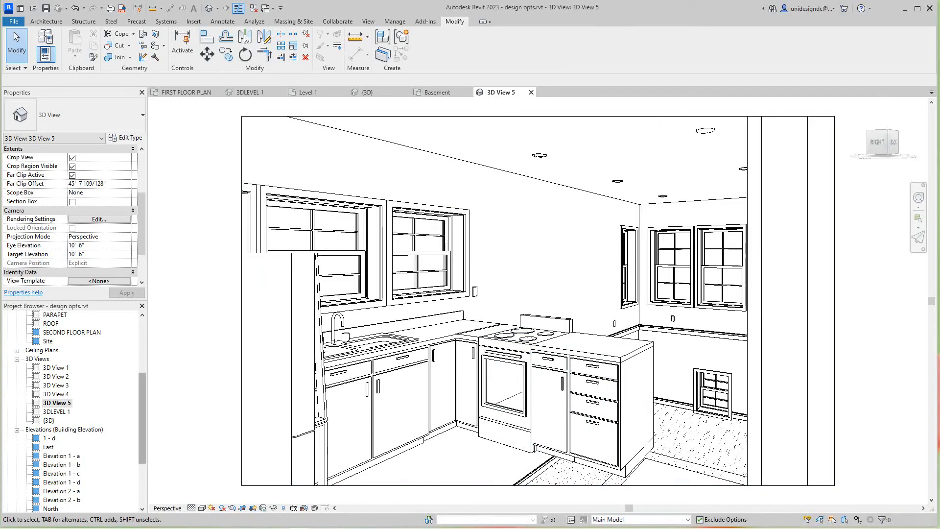
Open the 3DLEVEL 1 view and inspect the existing kitchen and the room beyond the bathroom from several angles.
mouse_move(142, 418)
mouse_down()
mouse_move(142, 394)
mouse_move(142, 423)
mouse_up()
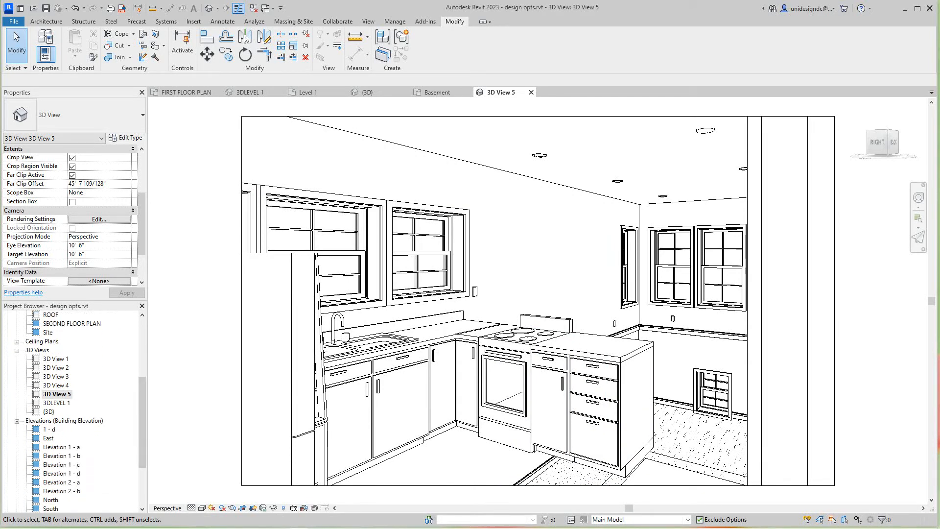
double_click(56, 403)
scroll(369, 399, down, 2)
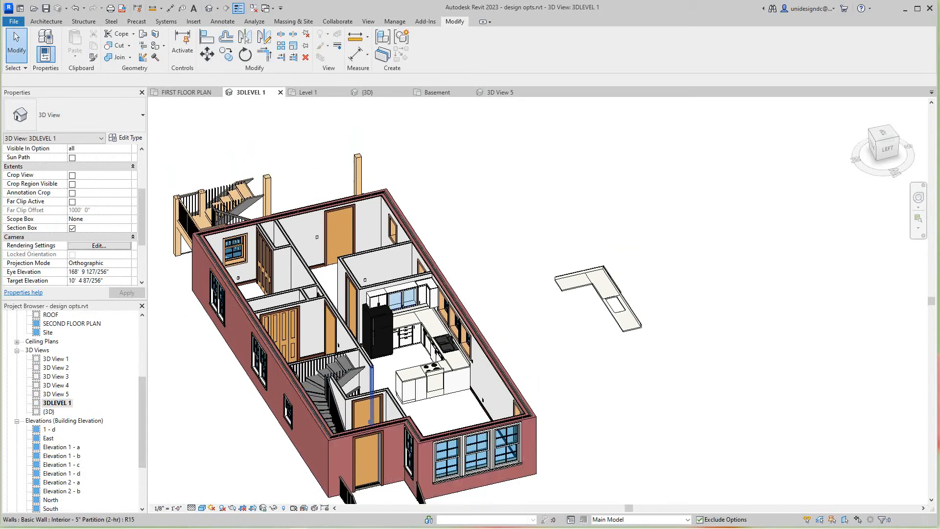
drag(887, 148, 850, 142)
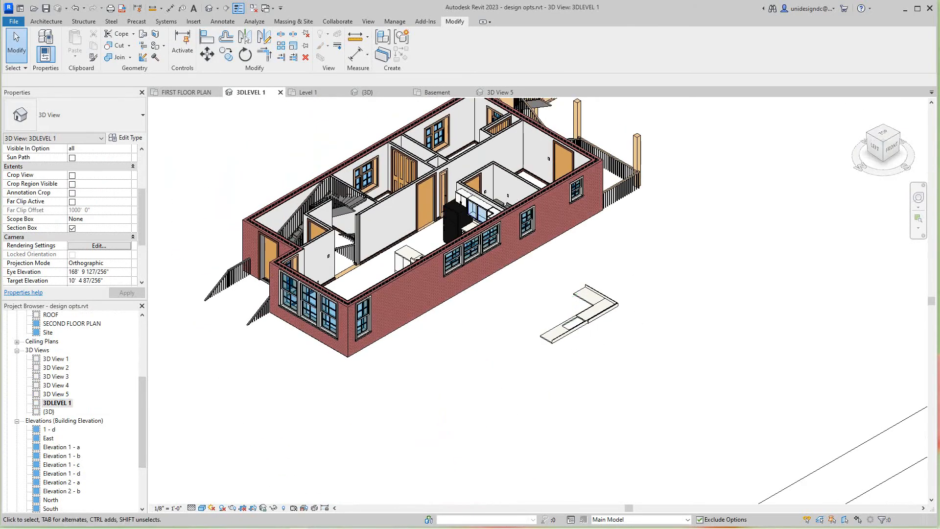
middle_drag(608, 262, 635, 445)
scroll(608, 450, up, 3)
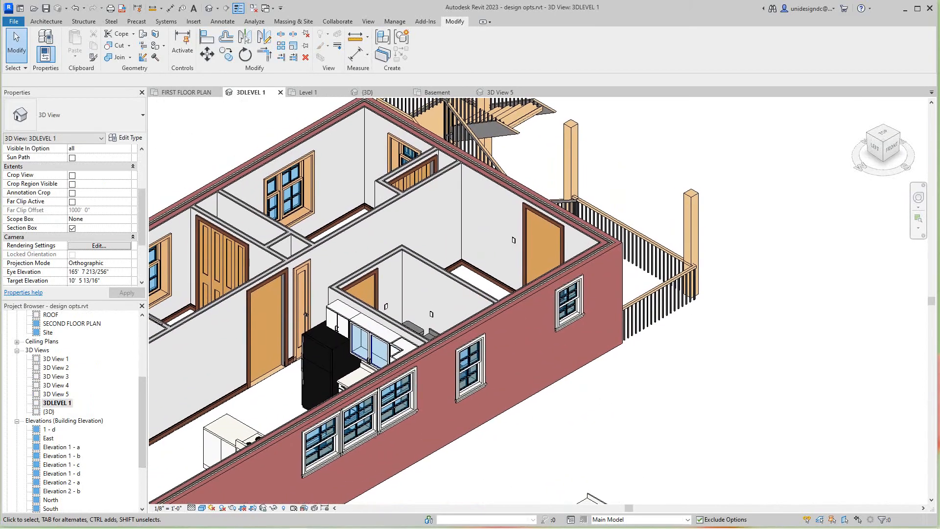
drag(878, 147, 883, 154)
click(876, 149)
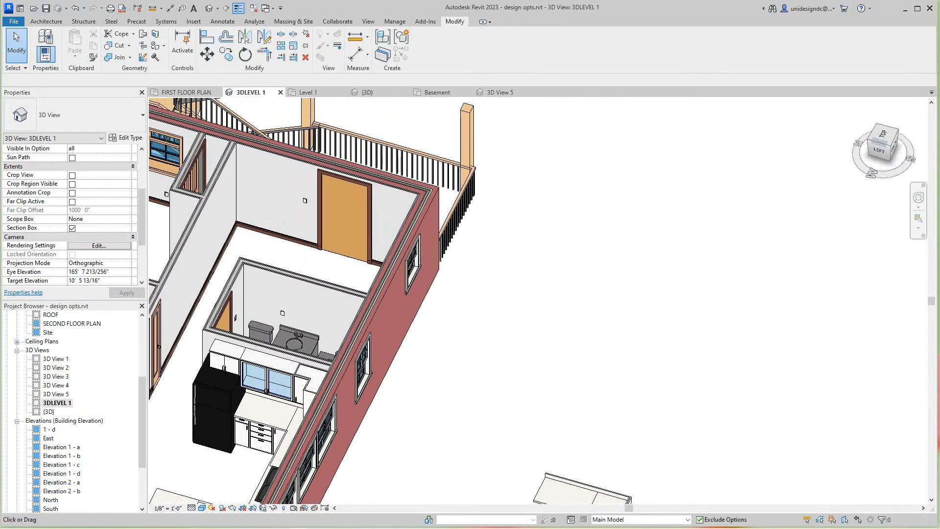
middle_drag(608, 343, 716, 293)
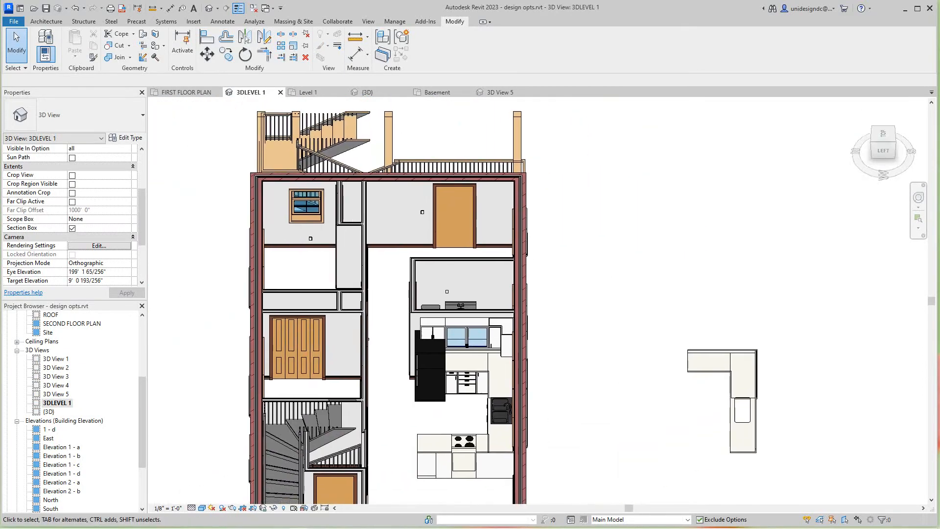
mouse_move(884, 134)
mouse_down()
mouse_move(888, 146)
mouse_move(900, 143)
mouse_up()
scroll(656, 210, down, 1)
middle_drag(656, 211, 583, 132)
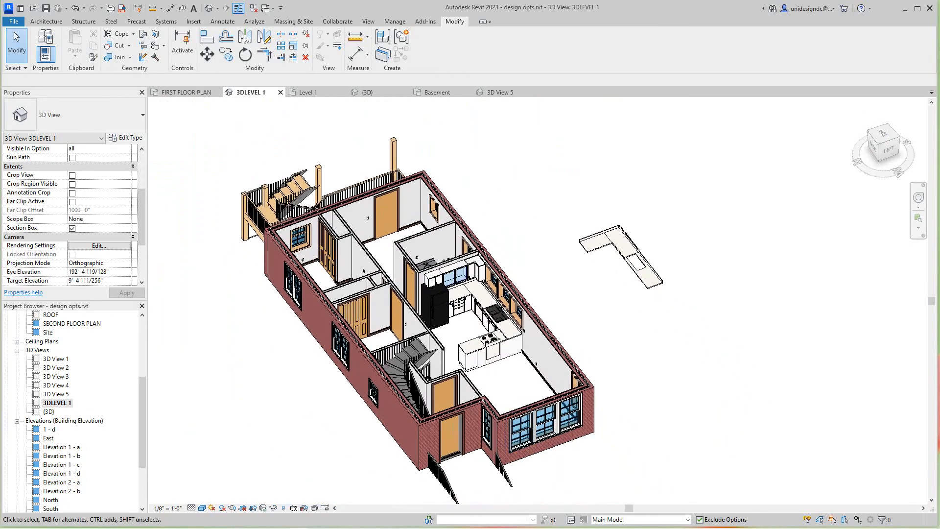
Make Option 2 active in the 3DLEVEL 1 view and inspect the alternative kitchen from above and at an angle.
click(688, 520)
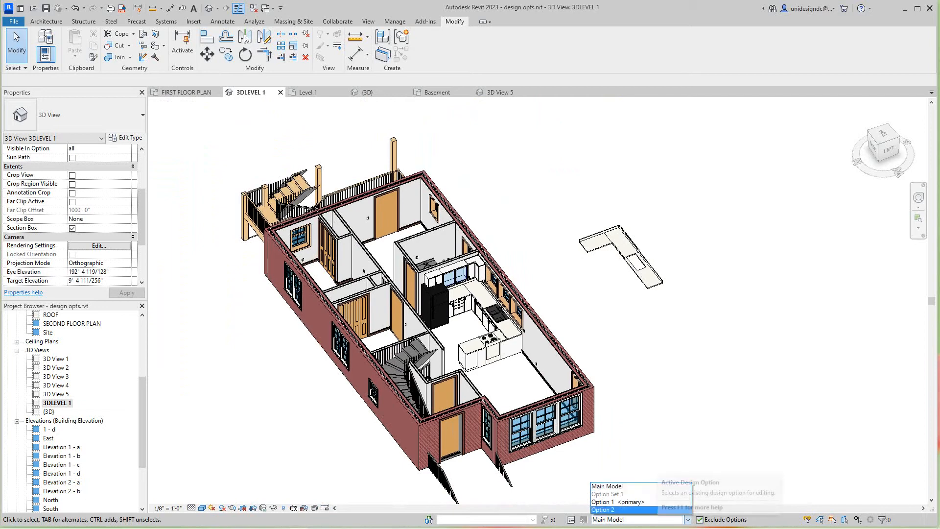
click(617, 510)
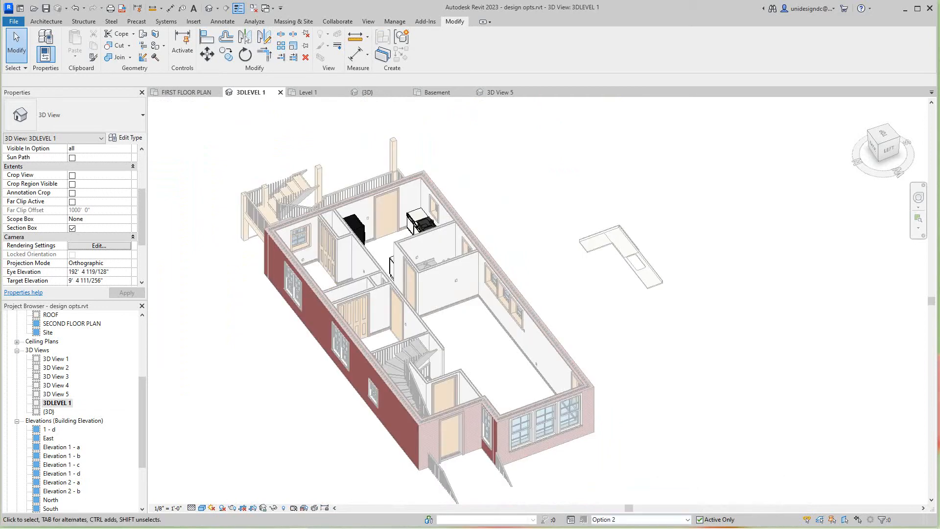
click(883, 135)
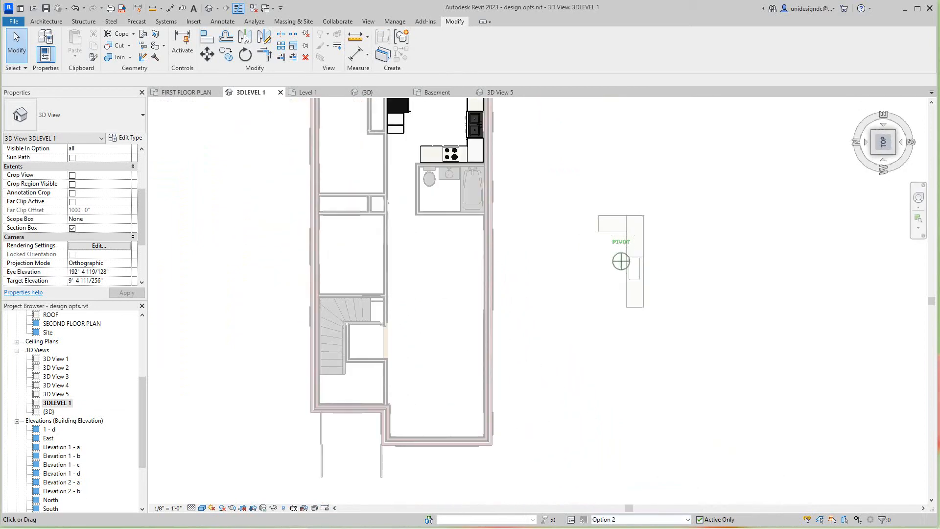
shift+middle_drag(621, 261, 734, 254)
mouse_move(621, 261)
shift+middle_down()
mouse_move(705, 247)
mouse_move(647, 245)
mouse_move(715, 221)
mouse_move(620, 255)
mouse_move(660, 228)
shift+middle_up()
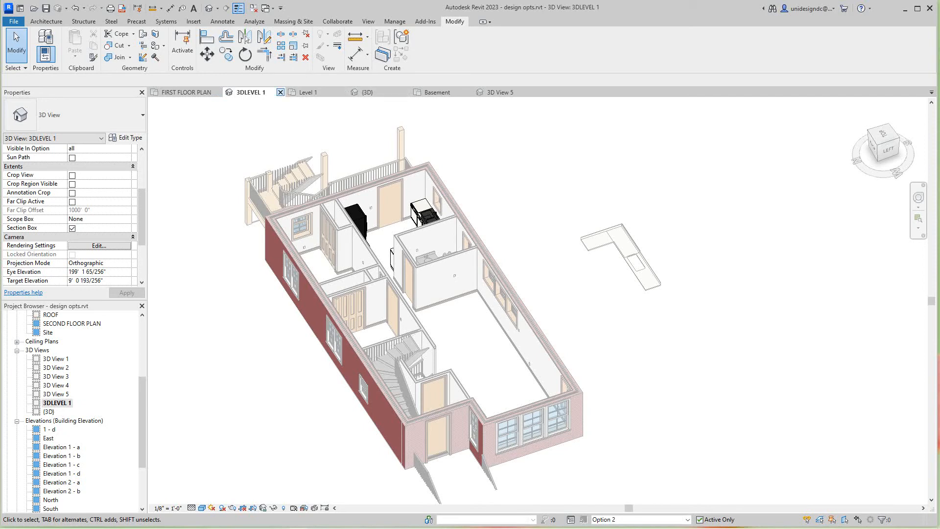
Return to the FIRST FLOOR PLAN view and set the active design option to Main Model.
click(188, 92)
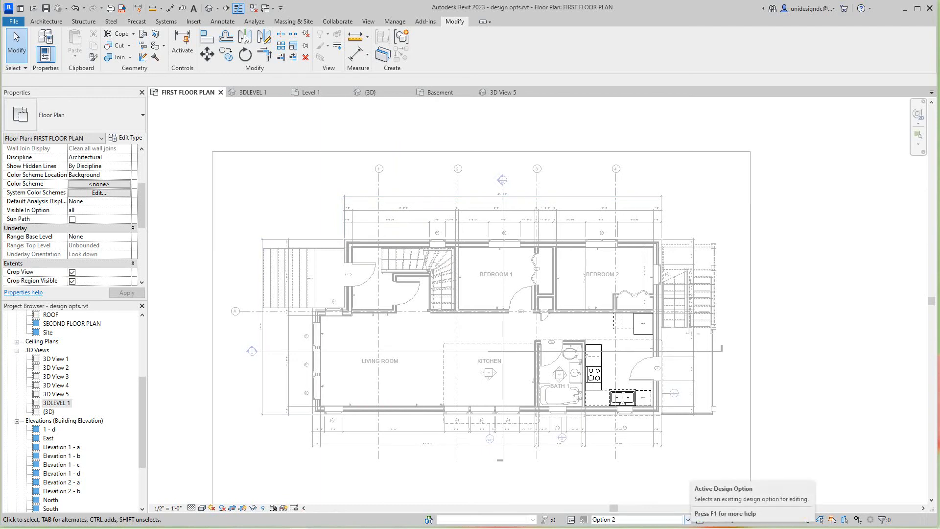
click(687, 519)
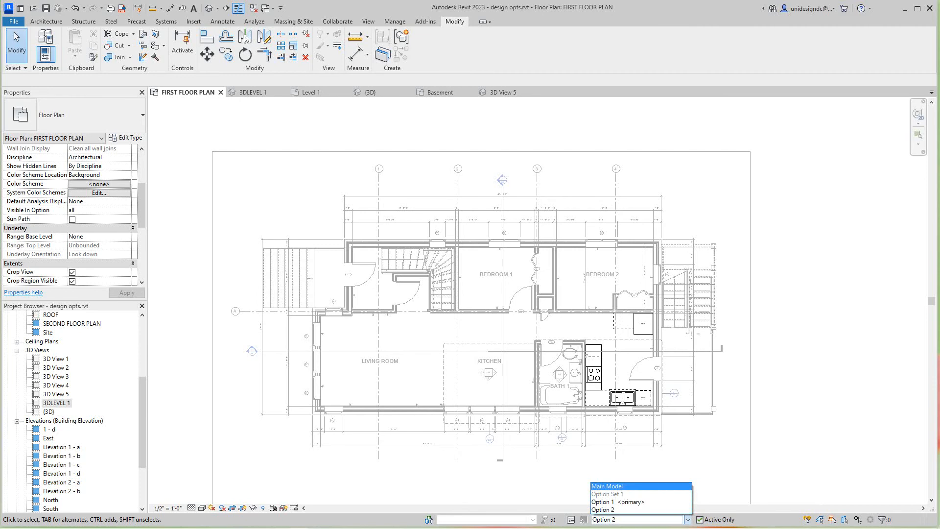
click(607, 486)
scroll(612, 465, up, 2)
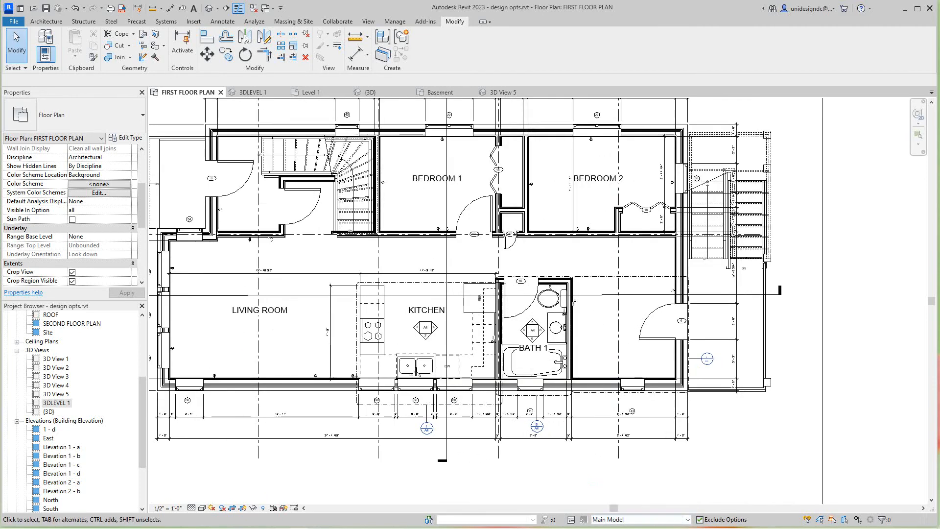
Make Option 1 active in the first floor plan, followed by Option 2, to compare the two kitchen layouts.
click(688, 520)
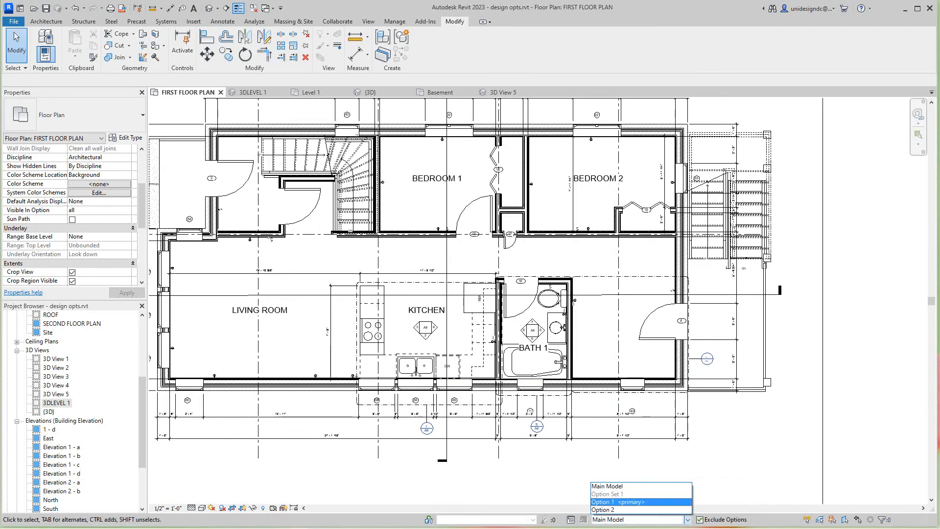
click(613, 502)
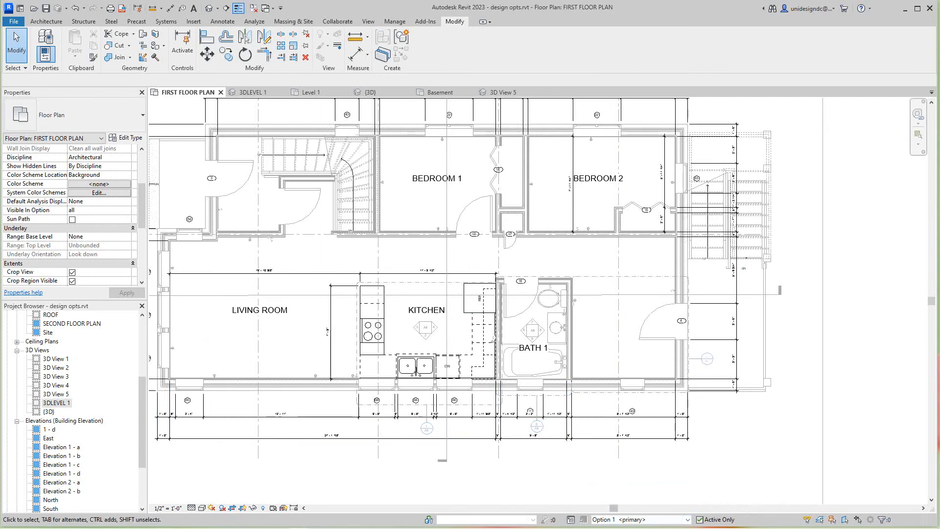
click(687, 519)
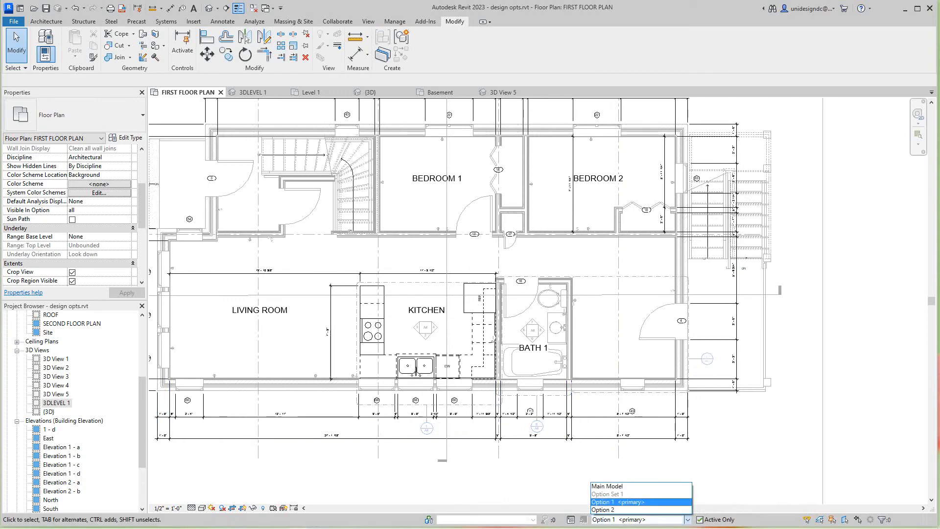
click(607, 510)
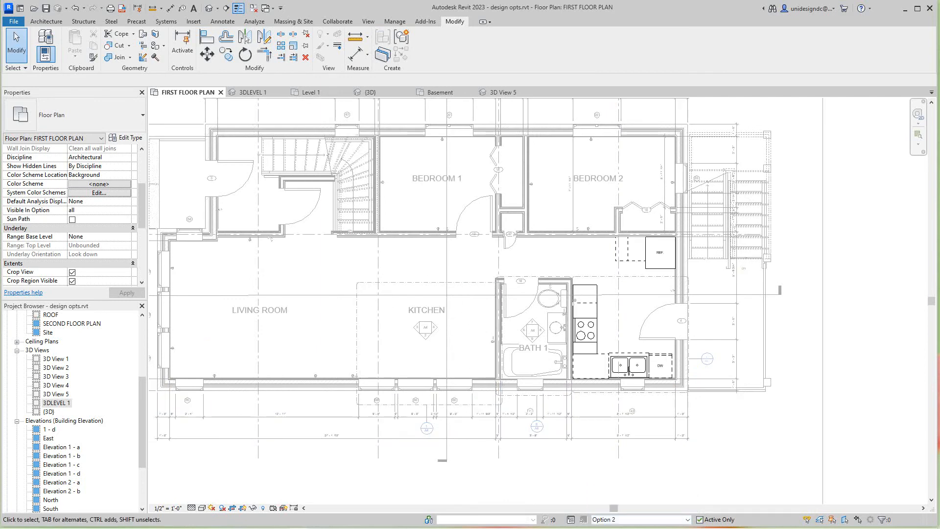
scroll(567, 445, down, 2)
scroll(612, 390, down, 1)
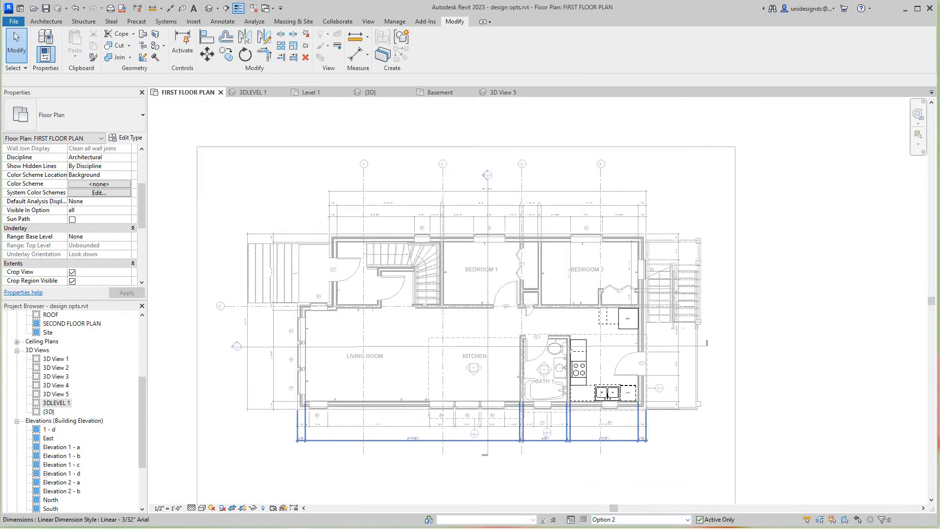
scroll(567, 445, down, 1)
scroll(489, 346, up, 4)
scroll(488, 346, down, 2)
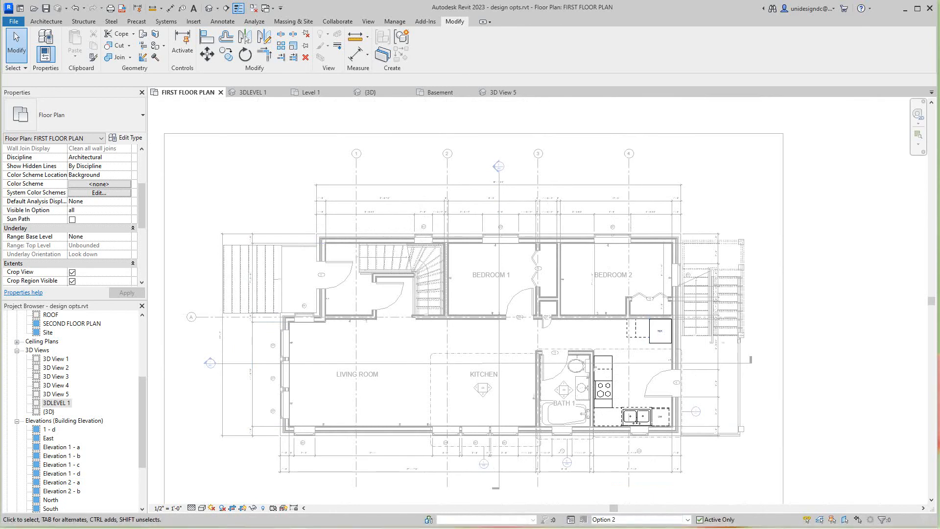
Set the active design option back to Main Model and review the kitchen and surrounding rooms in the first floor plan.
click(636, 520)
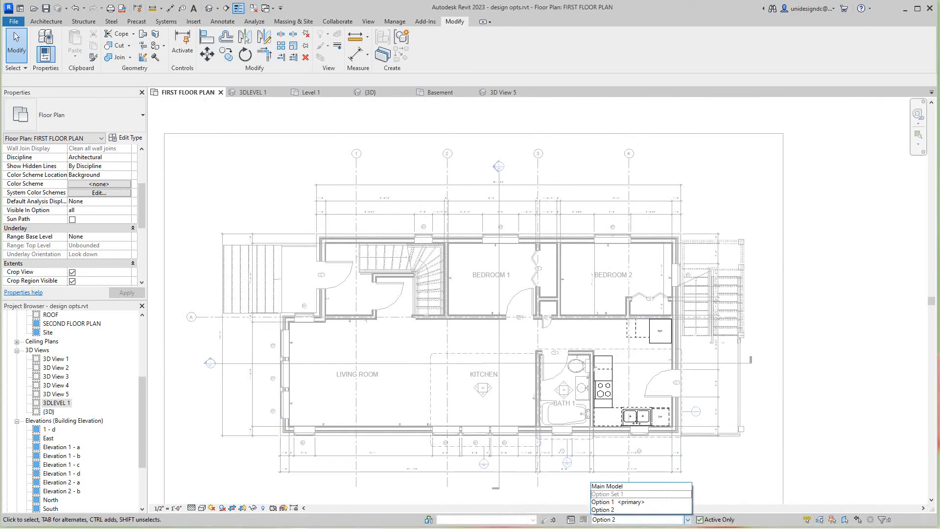
click(621, 485)
scroll(388, 355, up, 3)
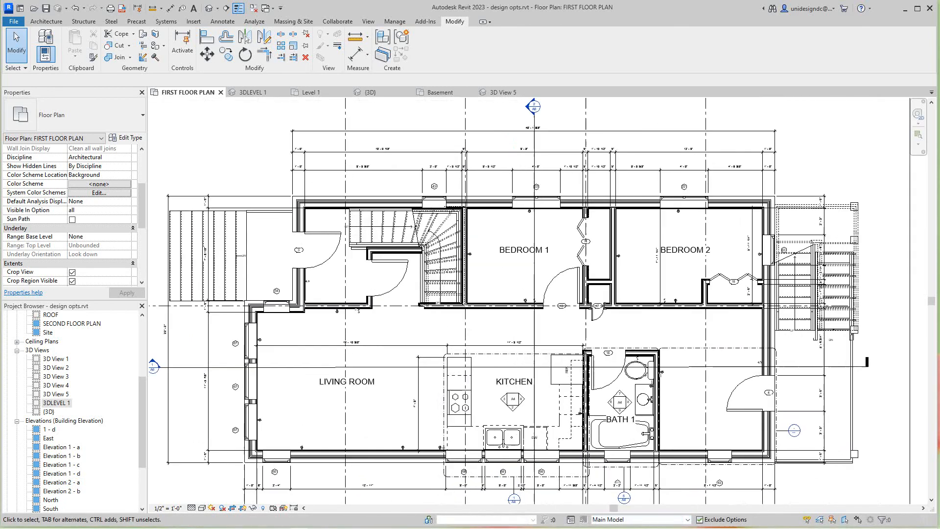
middle_drag(354, 303, 362, 274)
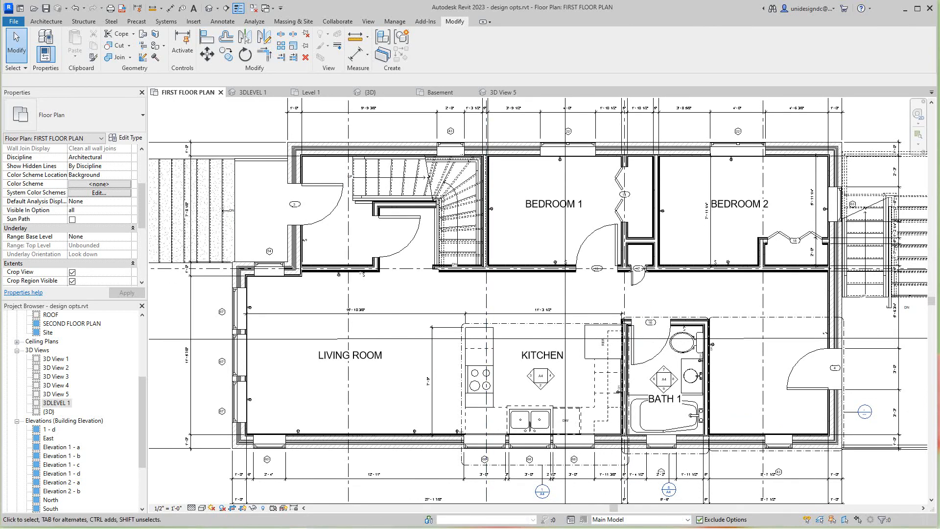
scroll(570, 384, up, 1)
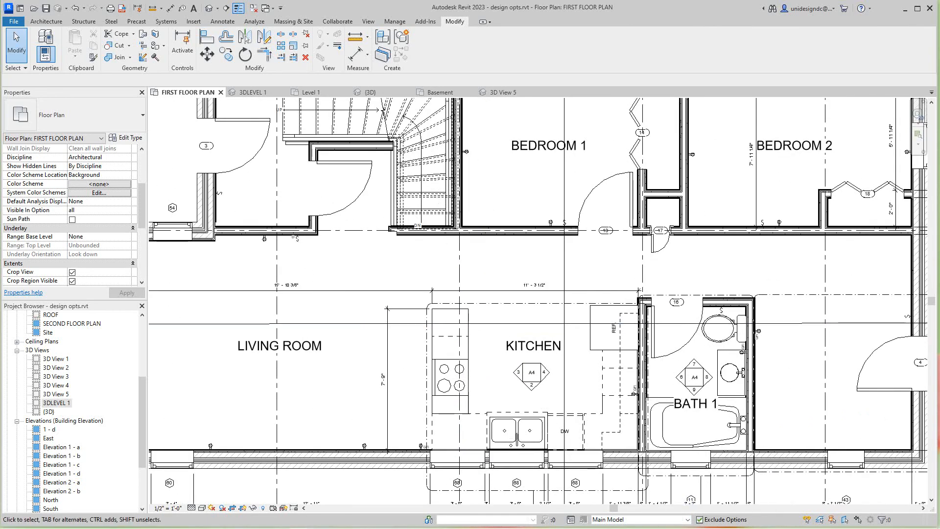
scroll(479, 359, down, 3)
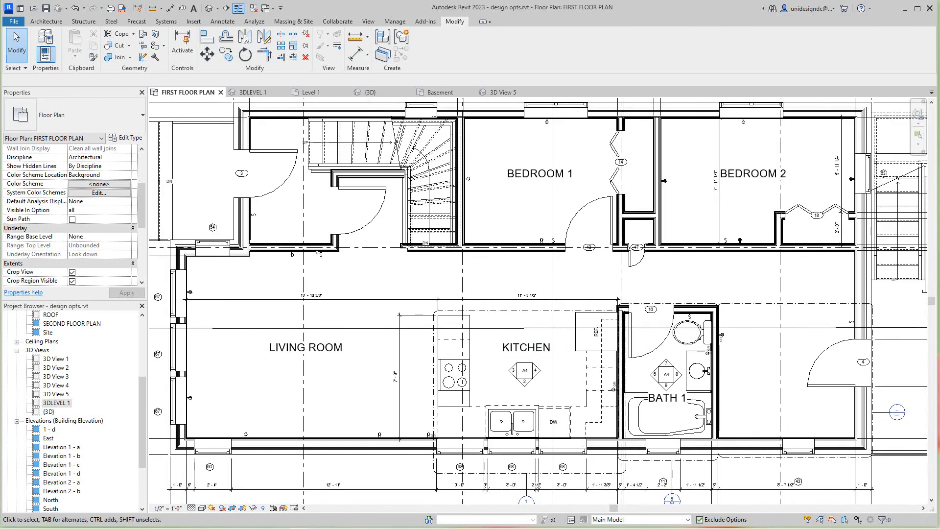
scroll(404, 293, down, 1)
scroll(414, 282, up, 1)
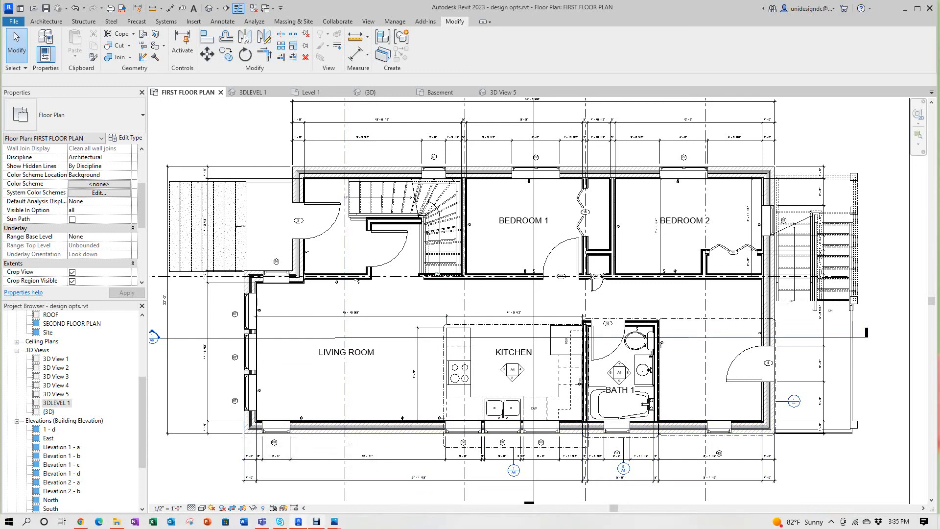
click(316, 522)
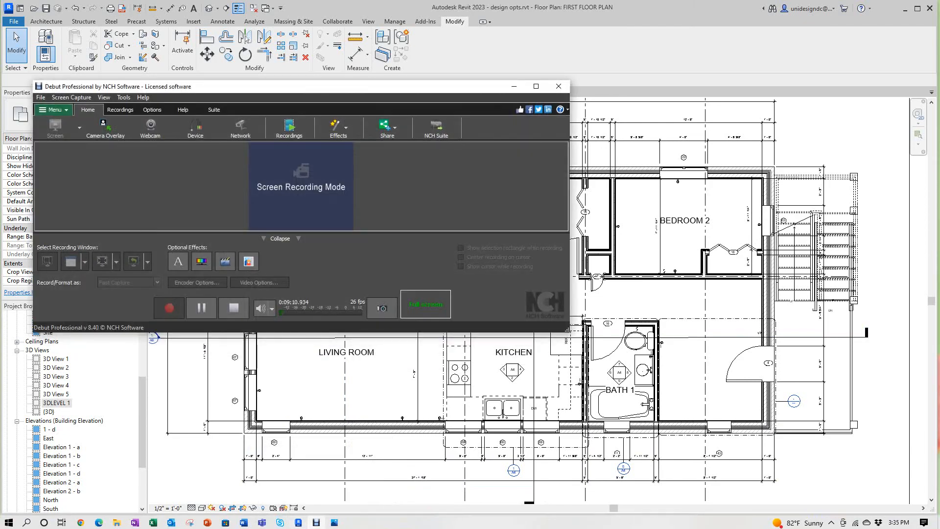